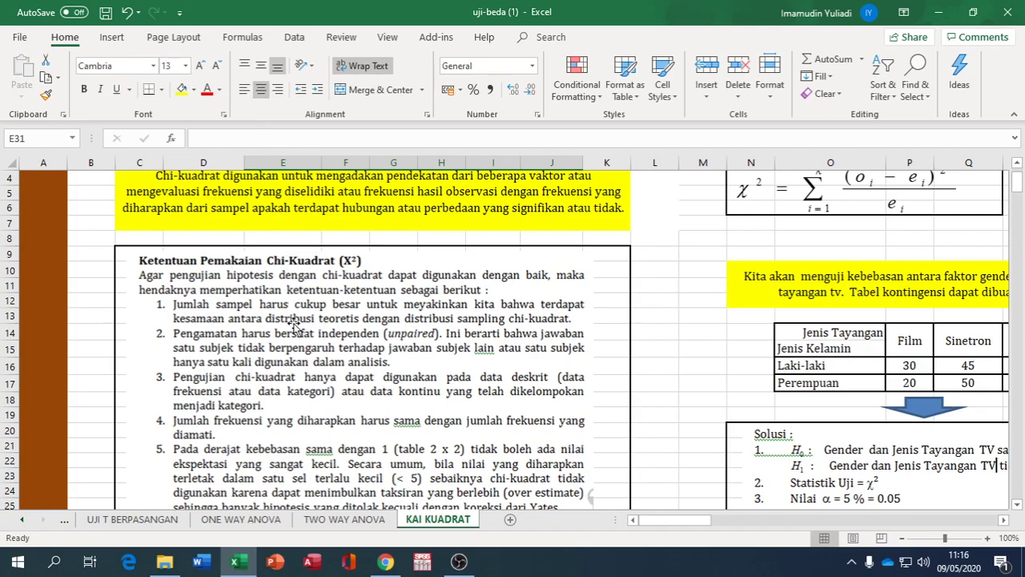
- Review the chi-square requirements, the gender and TV programme contingency table, the solution steps and the calculation tables on the KAI KUADRAT sheet
scroll(295, 325, down, 1)
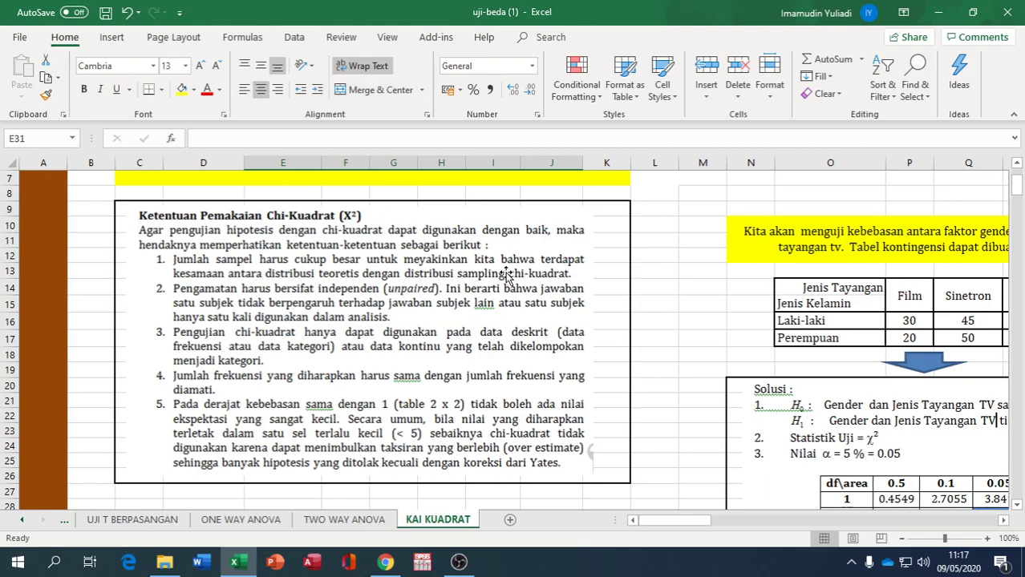
drag(659, 521, 704, 522)
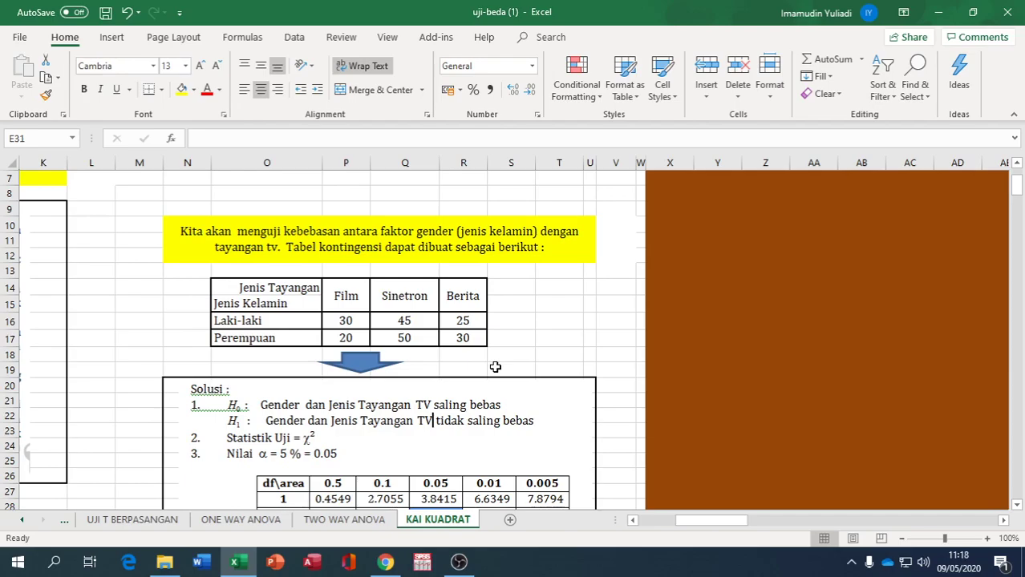
scroll(297, 454, down, 1)
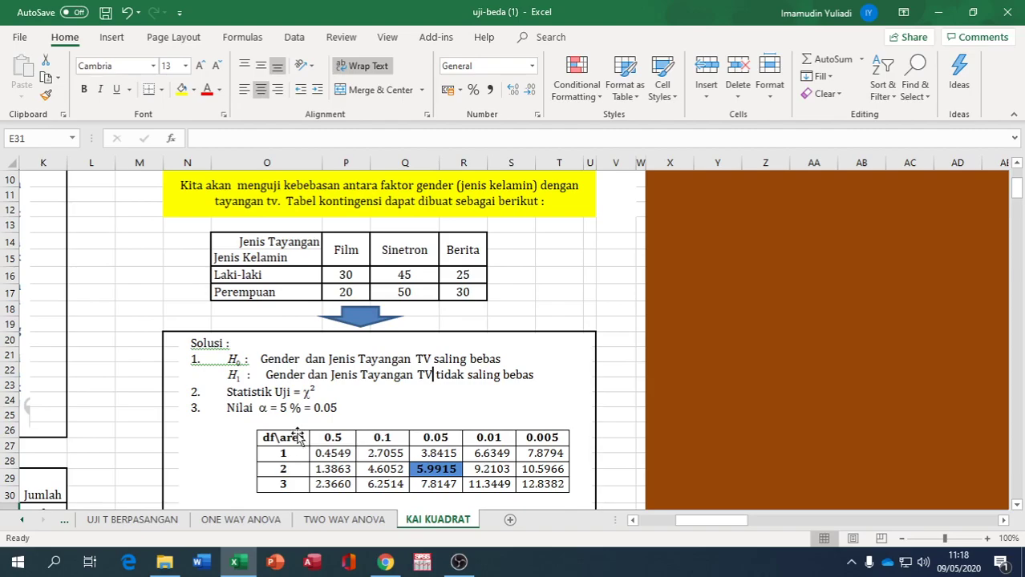
scroll(298, 437, down, 2)
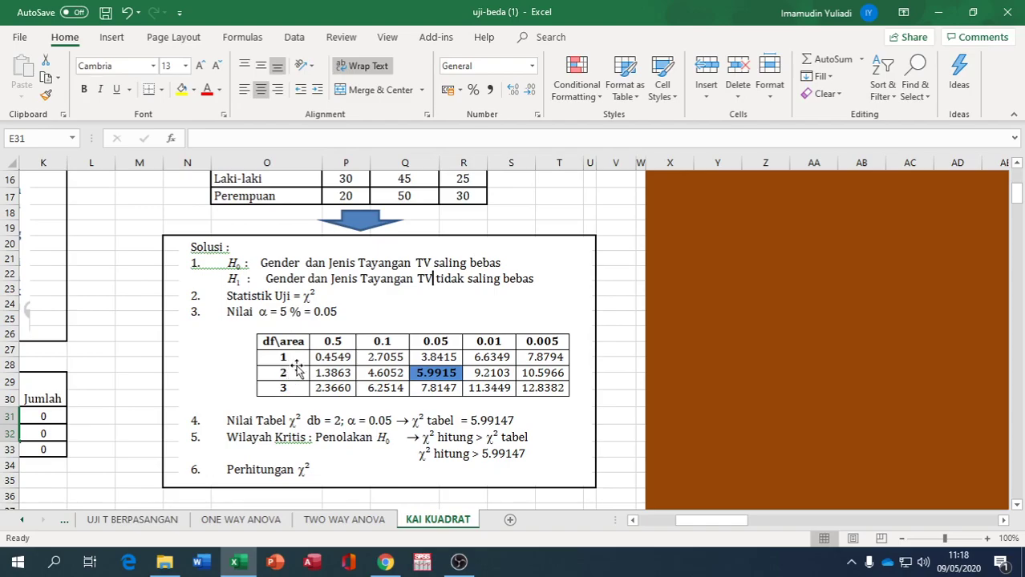
scroll(291, 371, up, 1)
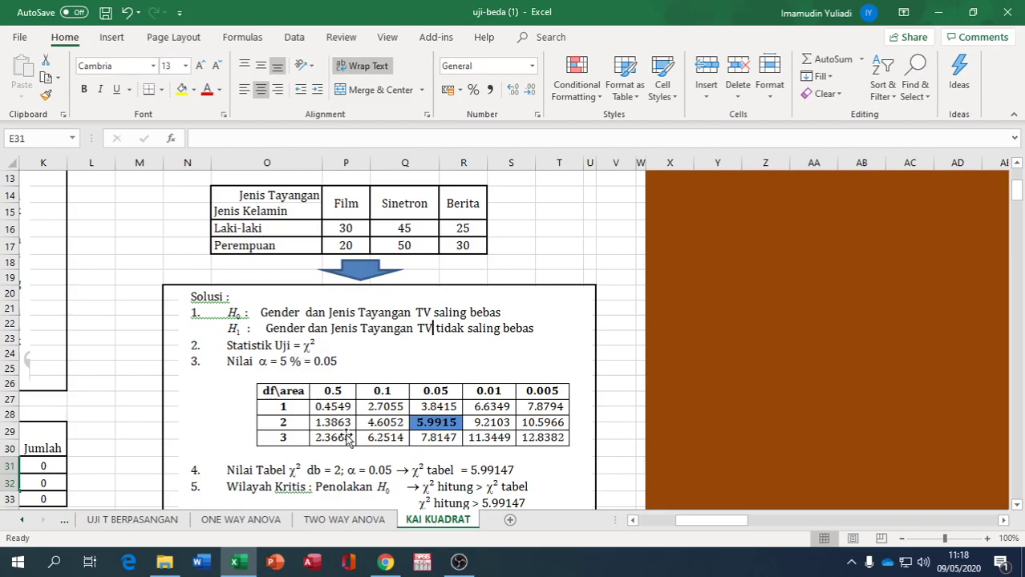
scroll(446, 470, down, 3)
scroll(446, 470, down, 5)
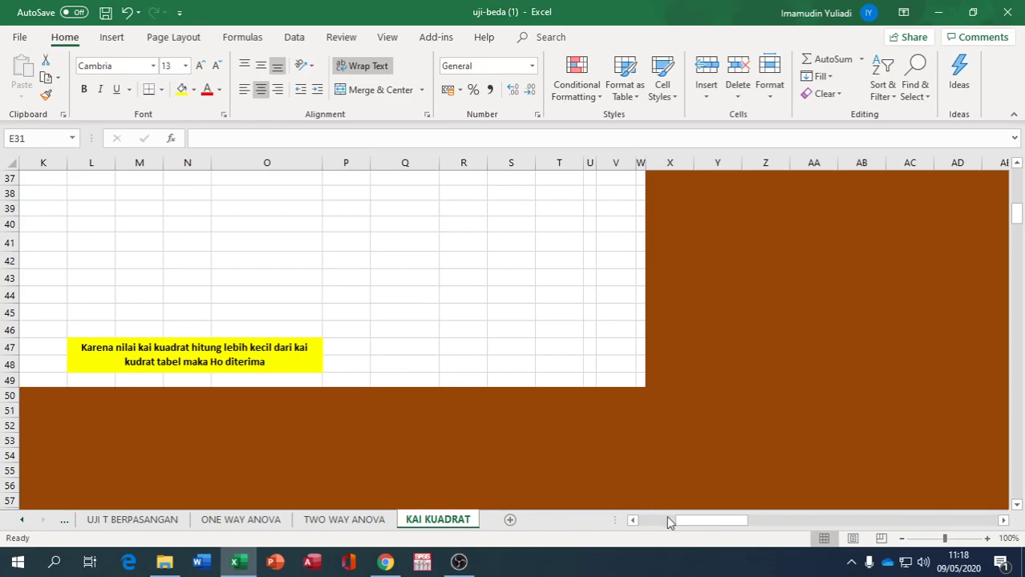
drag(693, 522, 655, 524)
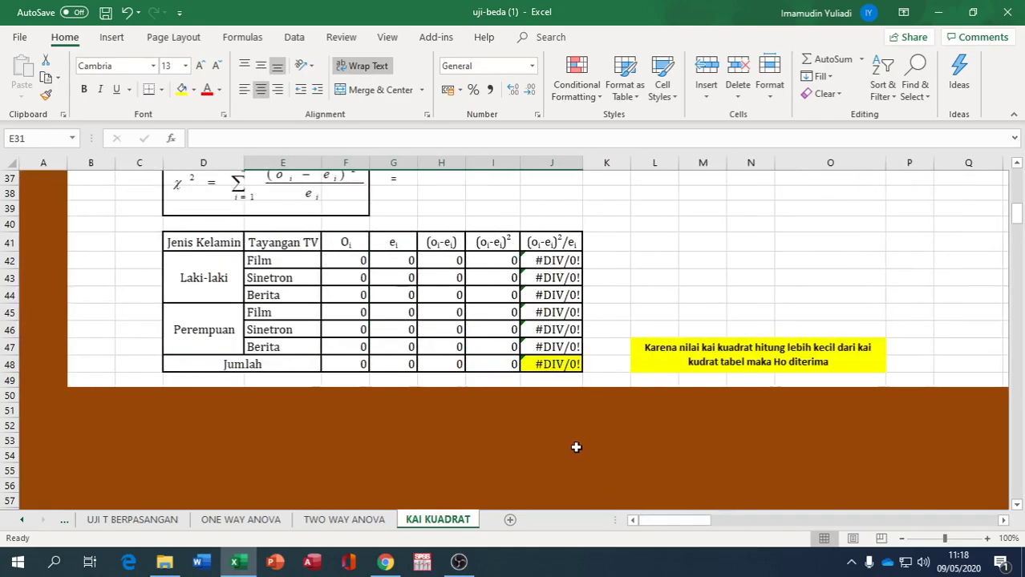
scroll(576, 447, up, 5)
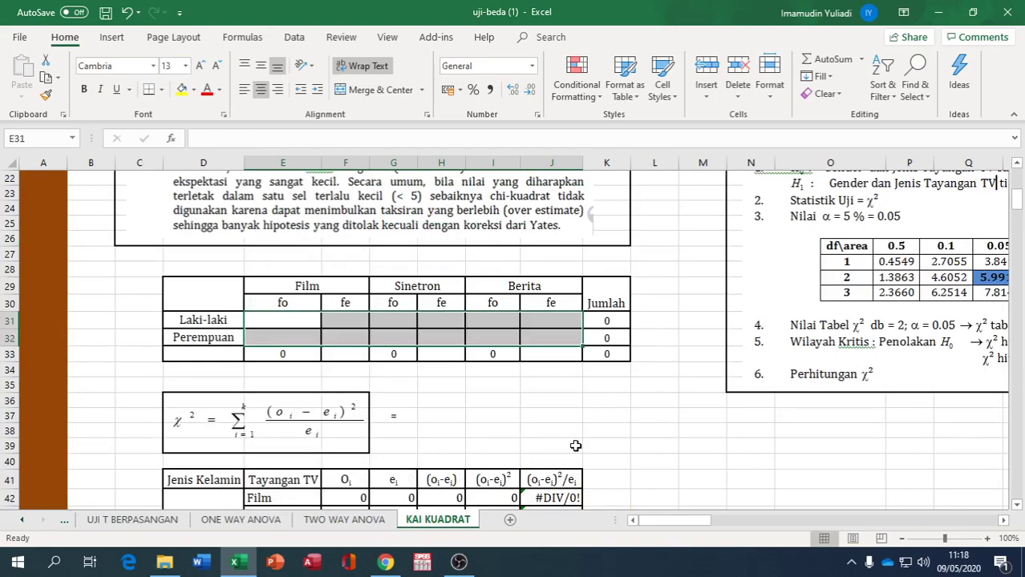
scroll(576, 446, down, 1)
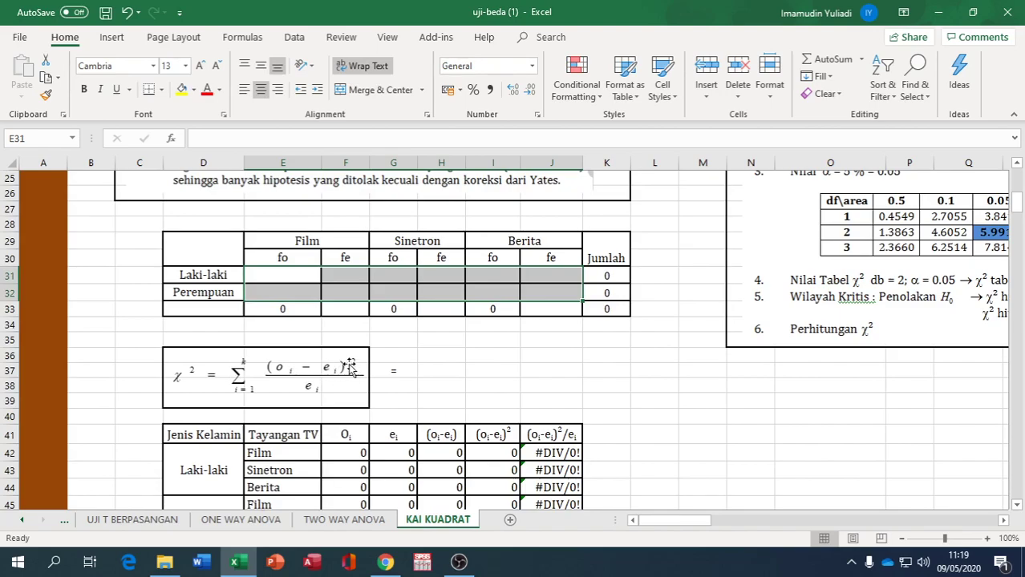
- Fill the Laki-laki observed frequency (fo) for Film in E31 with a reference to P16 in the contingency table
click(278, 274)
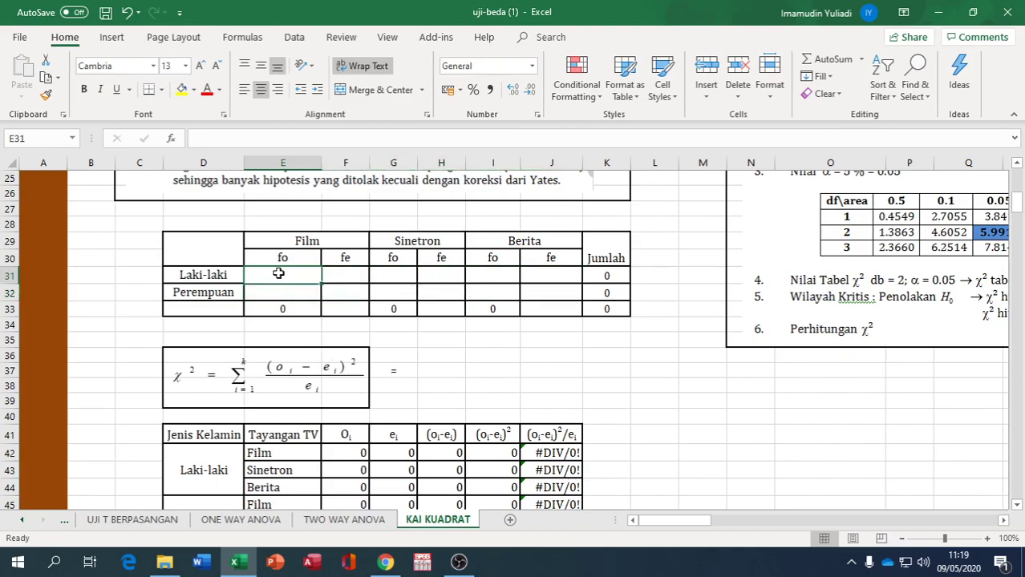
text(=)
scroll(279, 265, up, 8)
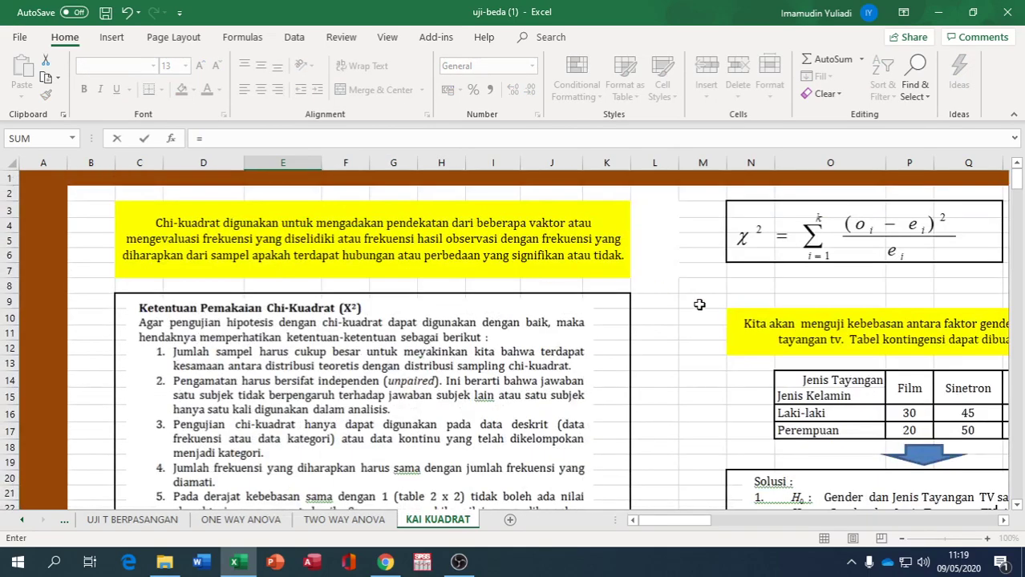
click(914, 414)
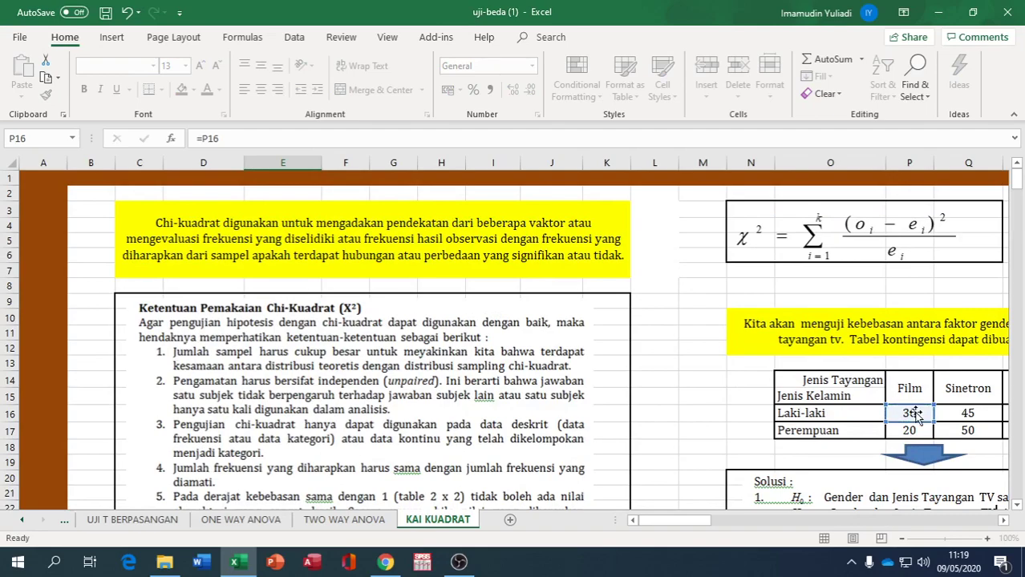
key(Return)
- Fill the Laki-laki fo cells for Sinetron (G31) and Berita (I31) with references to Q16 and R16
click(389, 482)
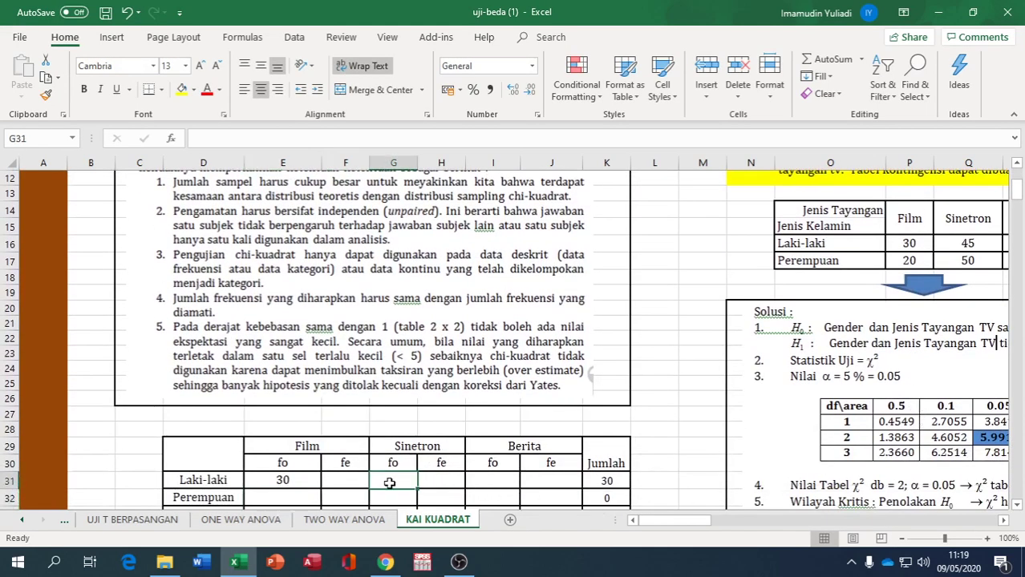
text(=)
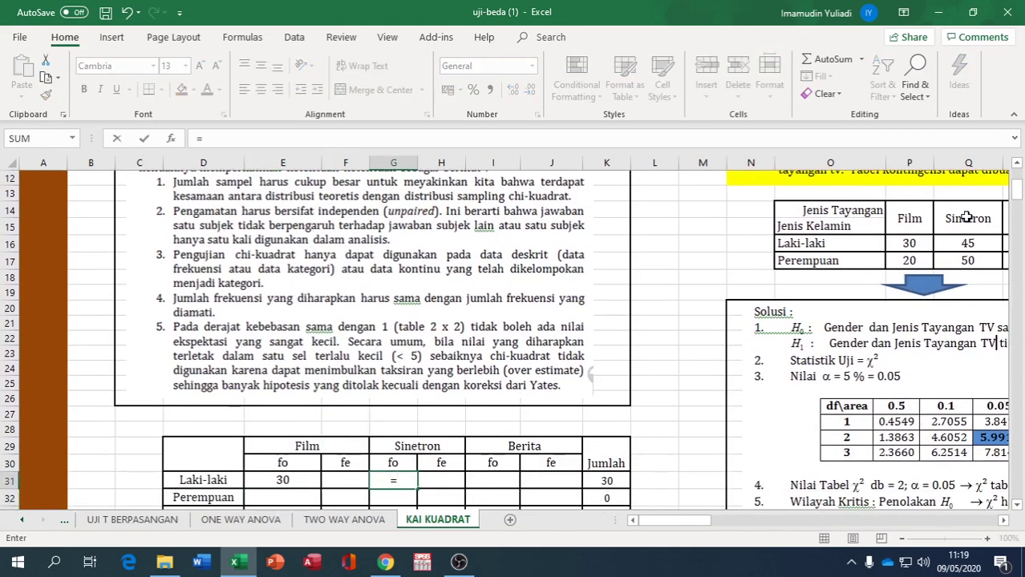
click(964, 244)
key(Return)
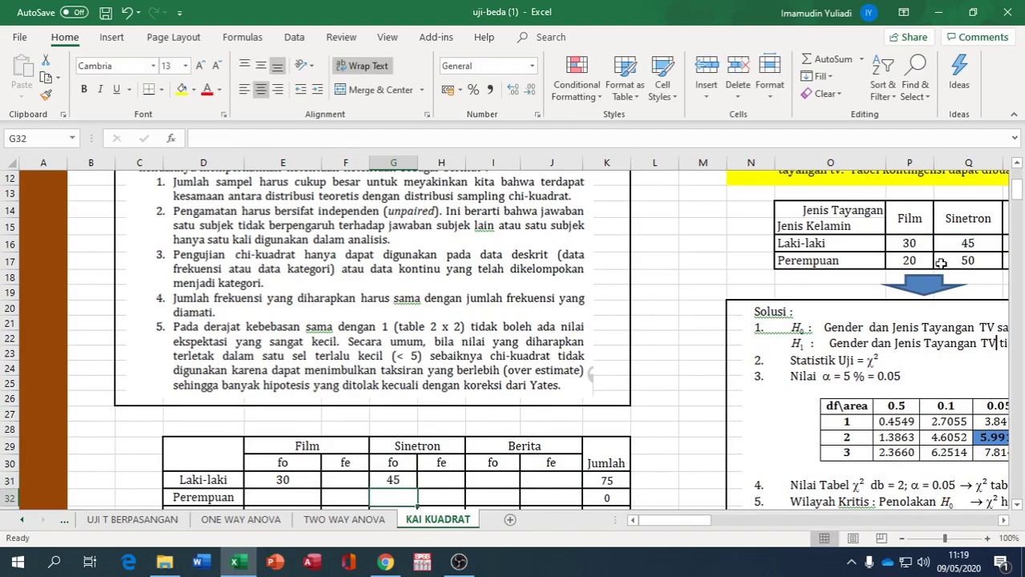
click(481, 479)
text(=)
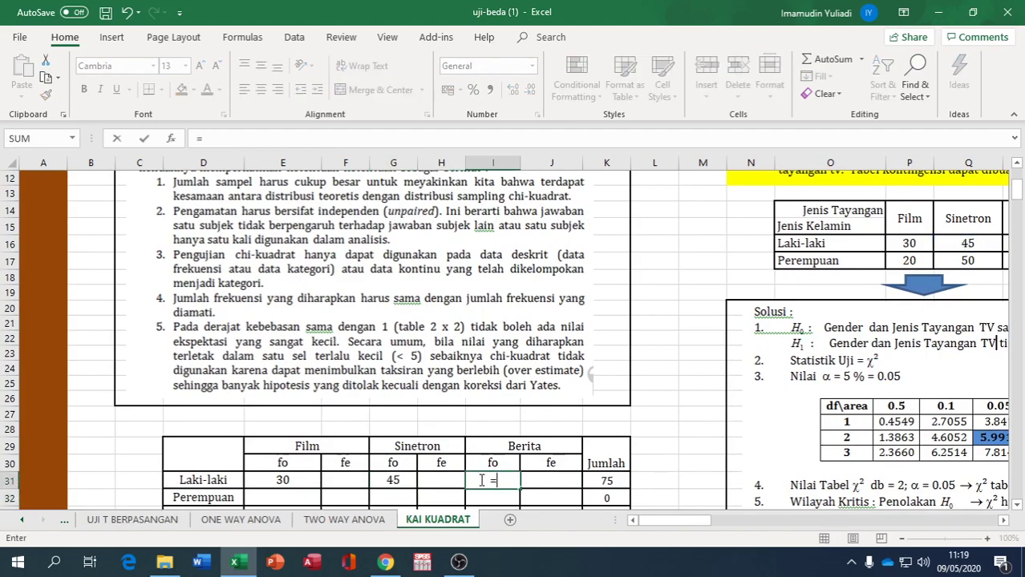
click(1003, 521)
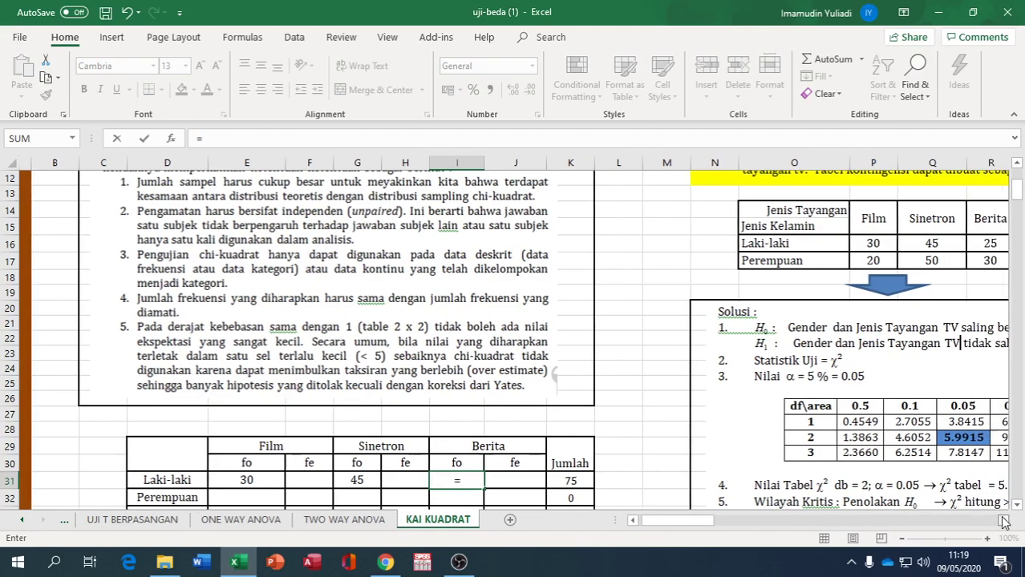
click(936, 245)
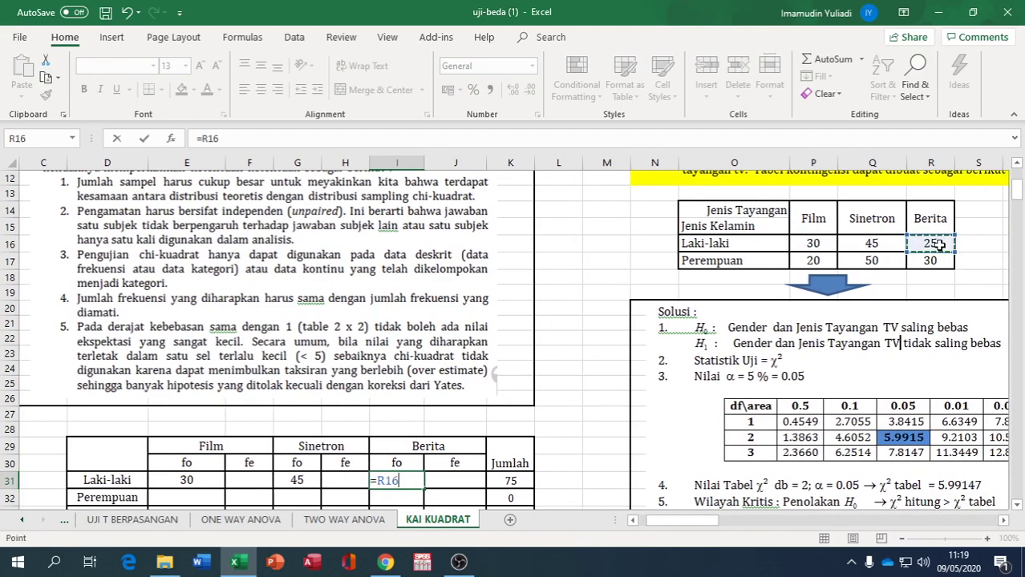
key(Return)
- Copy the Film, Sinetron and Berita fo formulas from the Laki-laki row down to the Perempuan row
scroll(123, 397, down, 3)
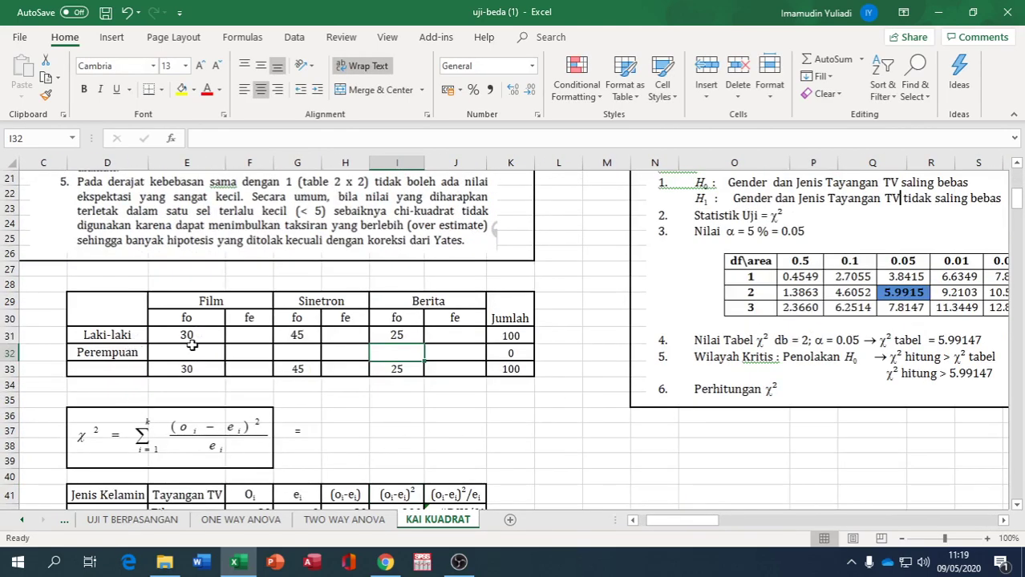
click(191, 338)
drag(225, 346, 226, 360)
click(300, 340)
drag(321, 344, 313, 359)
click(385, 333)
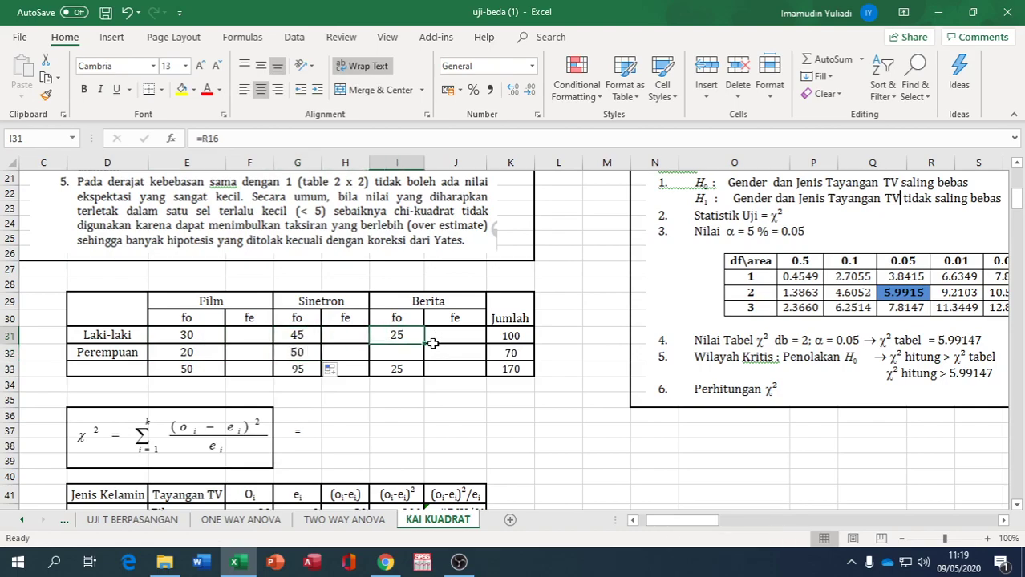
drag(425, 344, 425, 361)
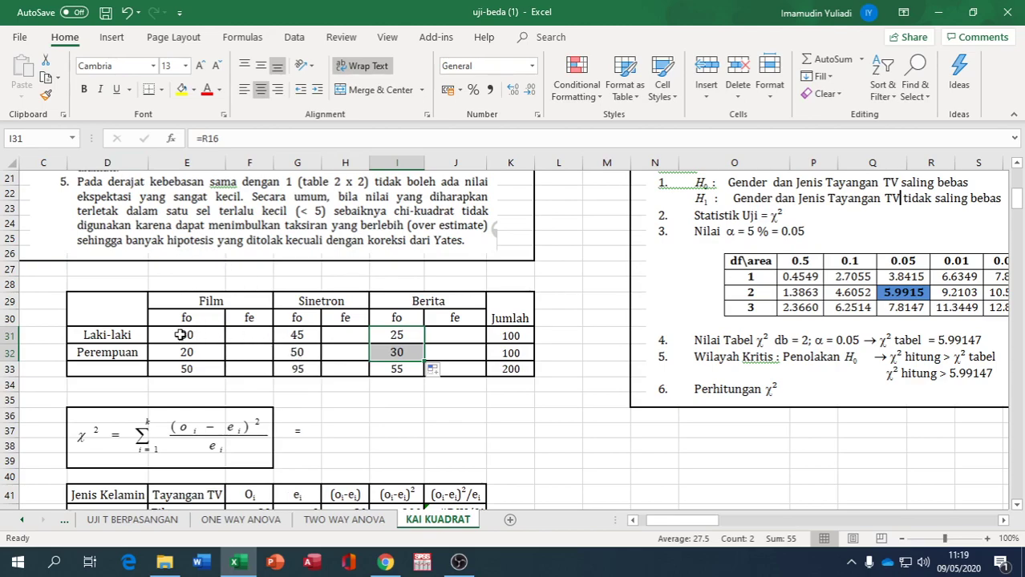
- Calculate the Laki-laki expected frequency (fe) for Film in F31 with the formula =K31*E33/K33
click(260, 338)
text(=)
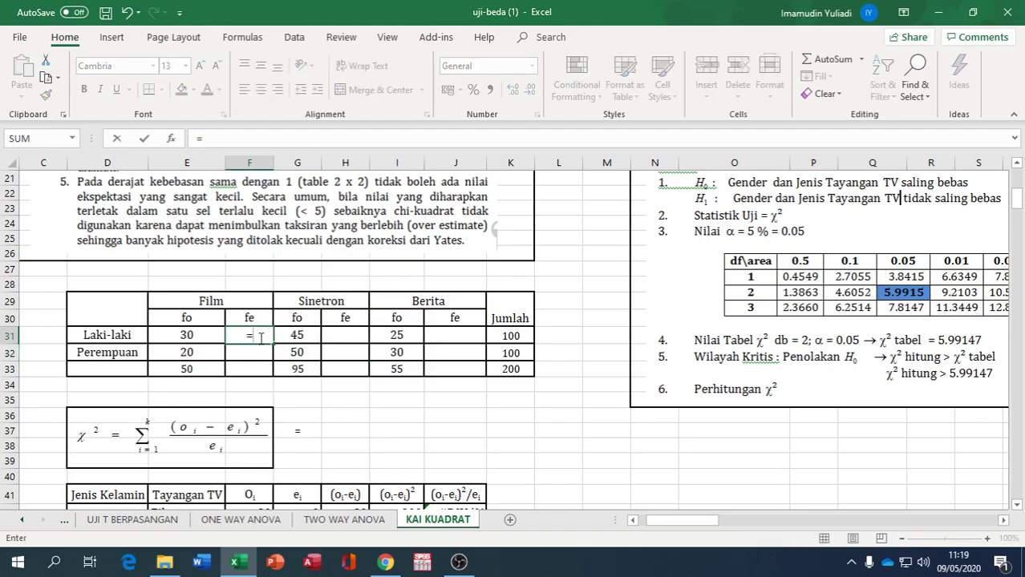
click(514, 335)
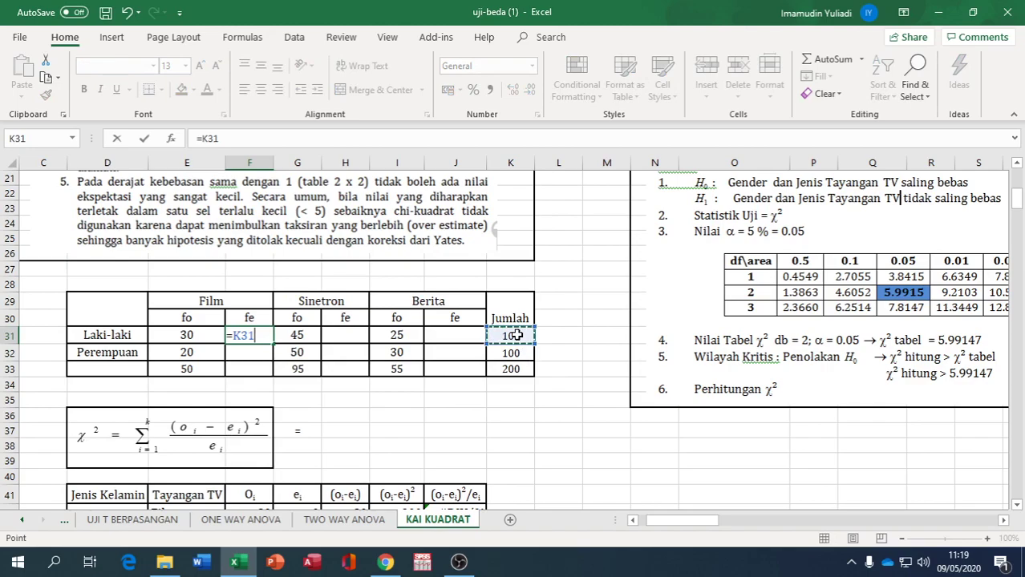
text(*)
click(184, 371)
text(/)
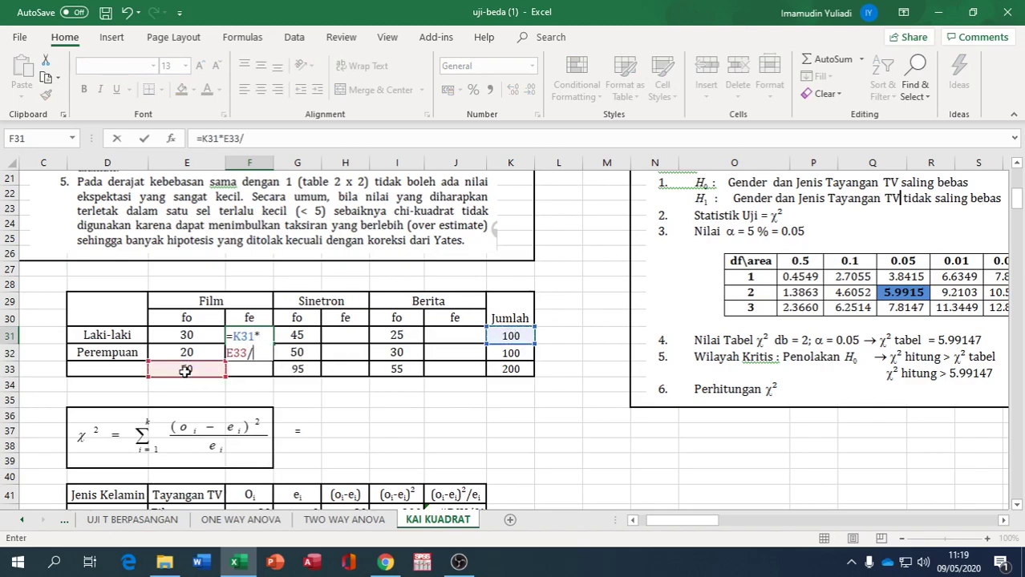
click(510, 369)
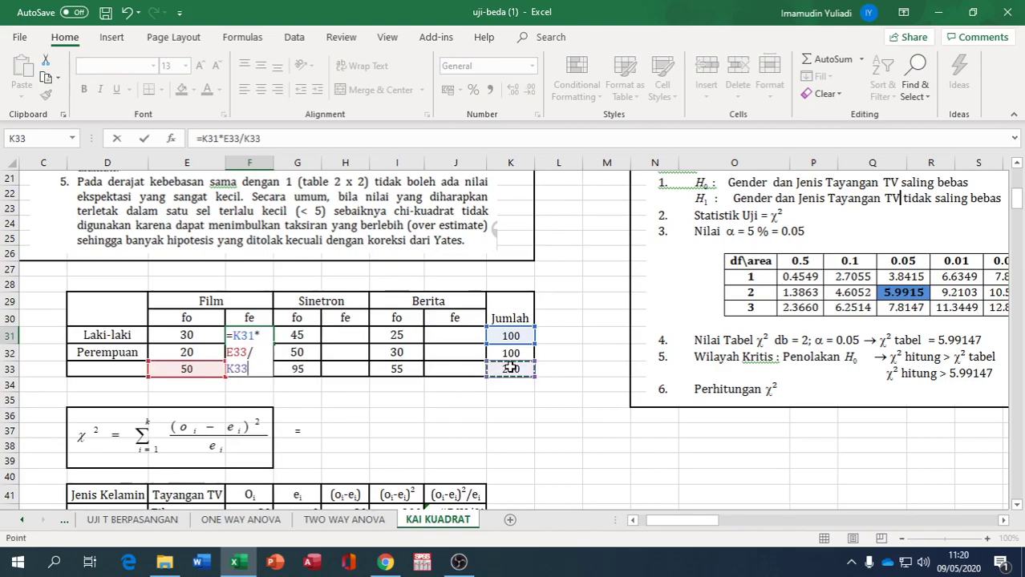
key(Return)
- Calculate the Perempuan expected frequency for Film in F32 with the formula =K32*E33/K33
text(=)
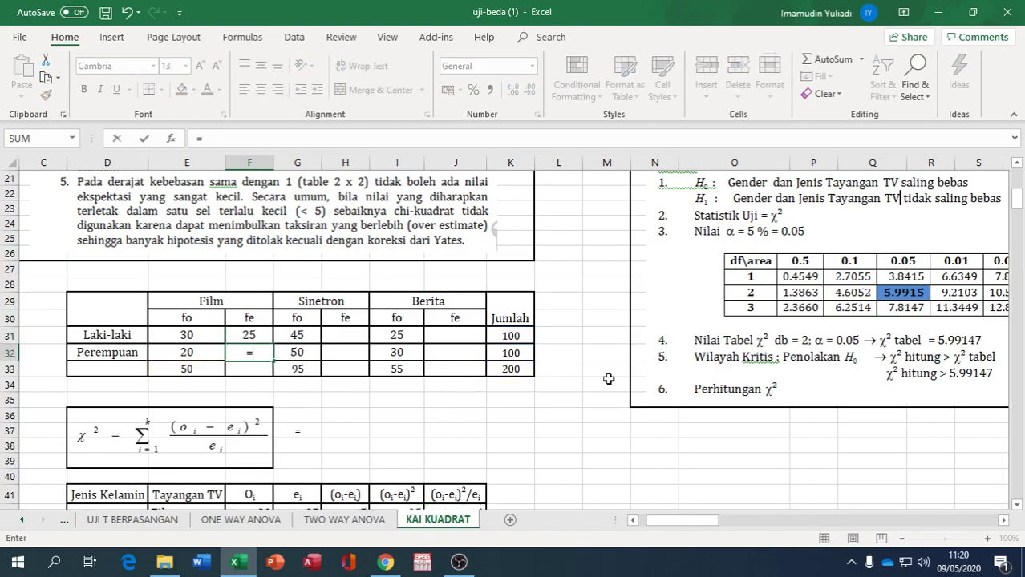
click(498, 349)
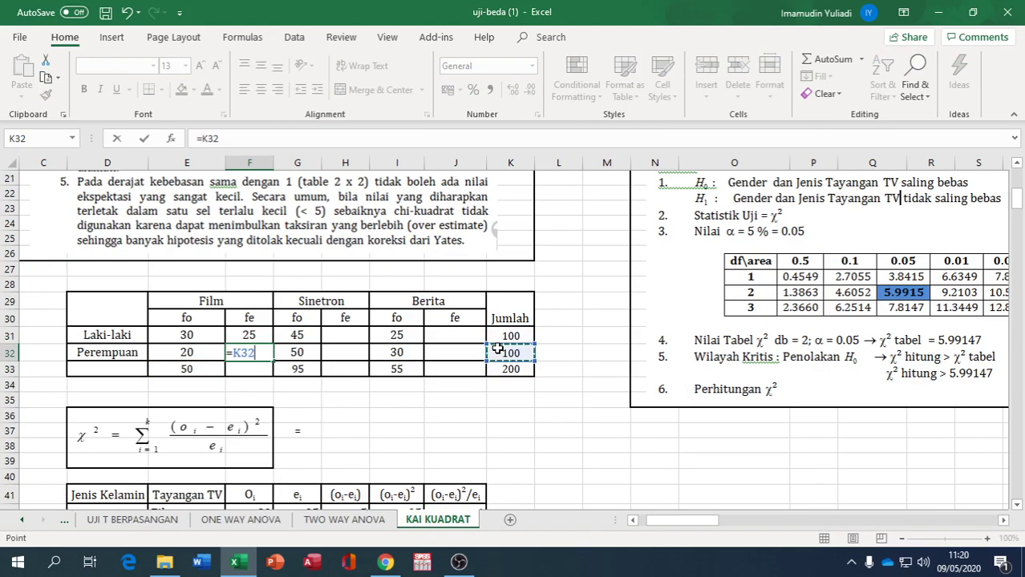
text(*)
click(195, 365)
text(/)
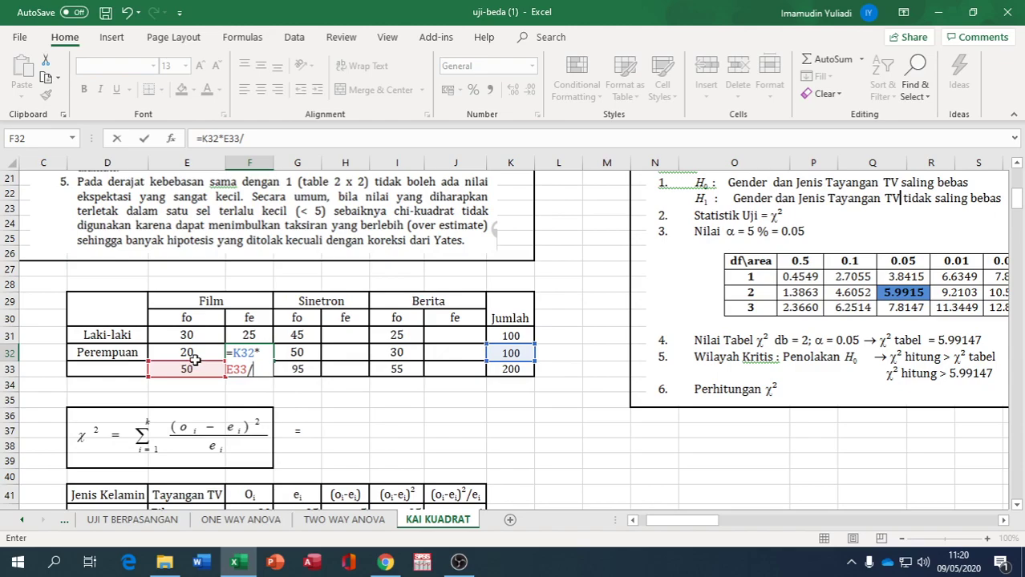
click(501, 370)
key(Return)
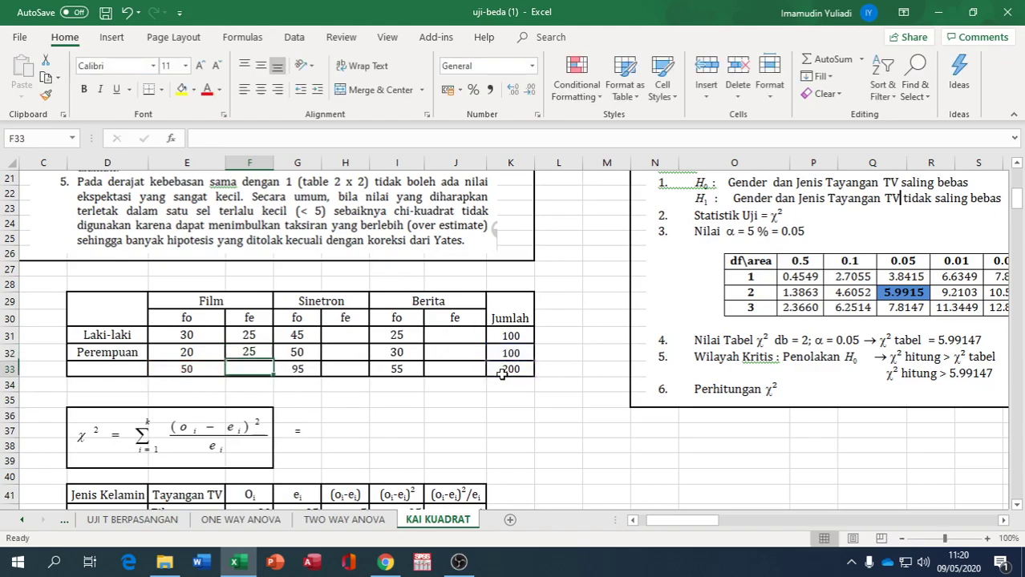
- Enter the formula =G33/K33 for the Laki-laki expected frequency of Sinetron in H31
click(343, 335)
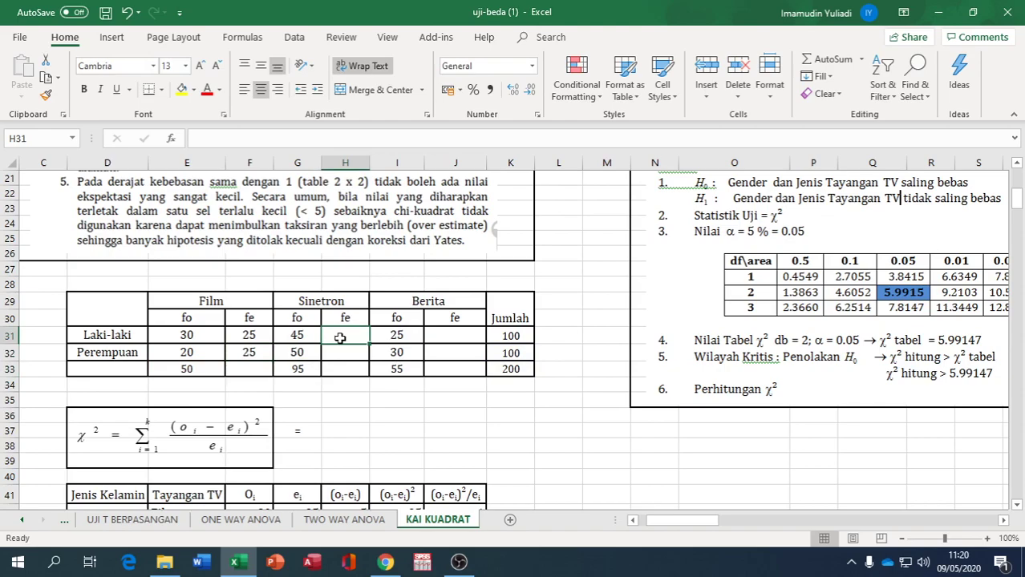
text(=)
click(499, 336)
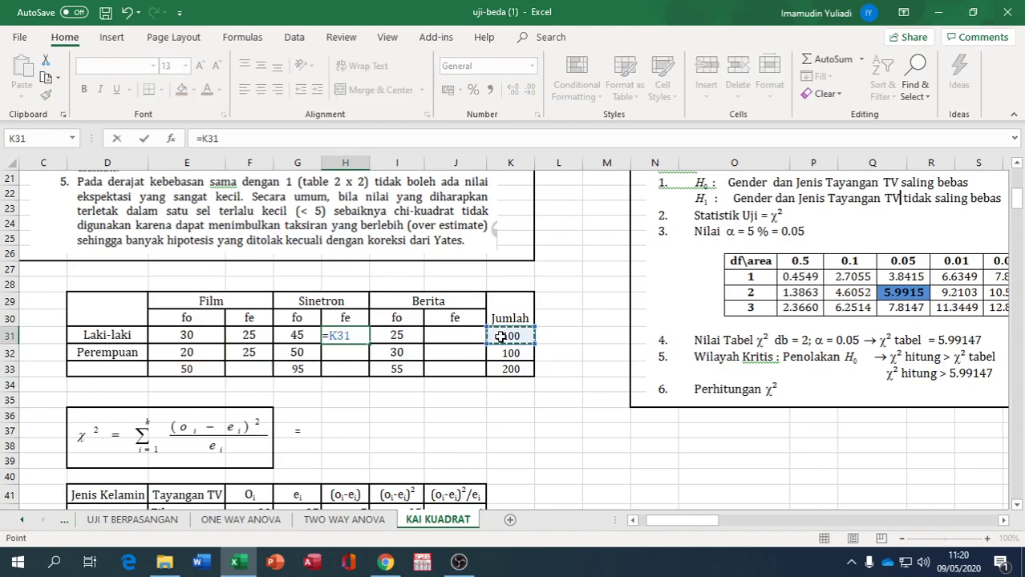
click(296, 367)
text(/)
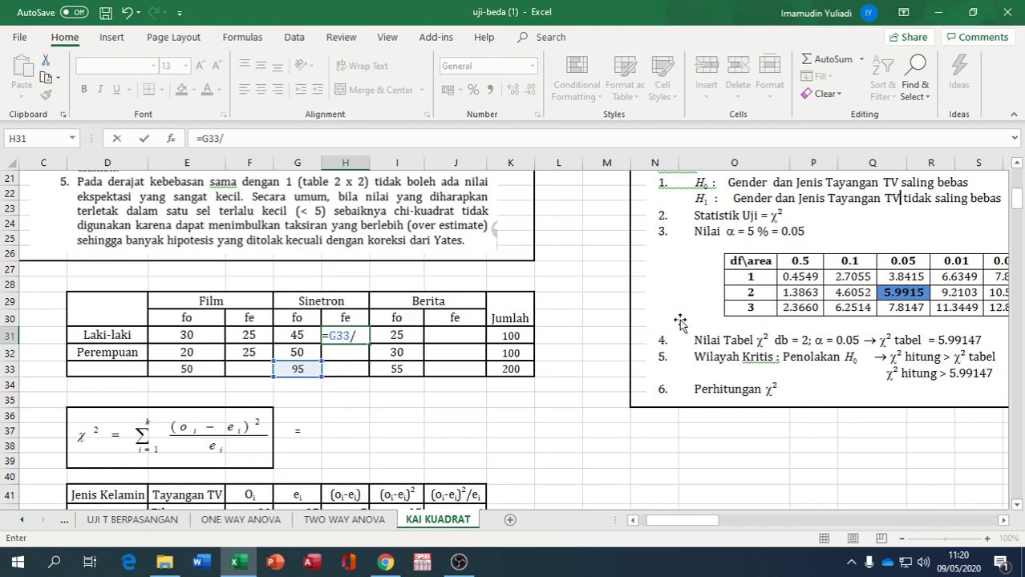
click(517, 367)
key(Return)
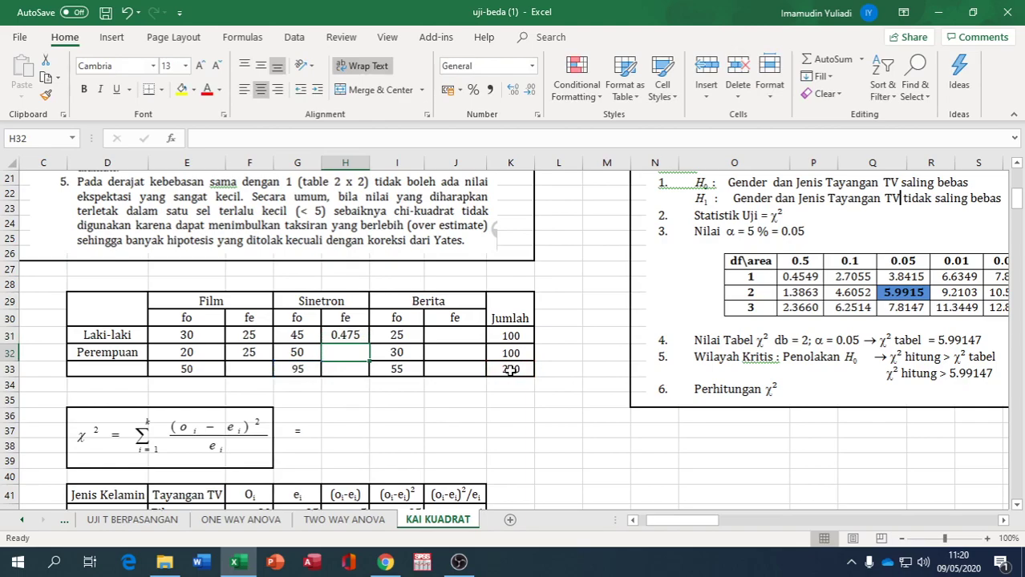
- Calculate the Perempuan expected frequency for Sinetron in H32 with the formula =K32*G33/K33
text(=)
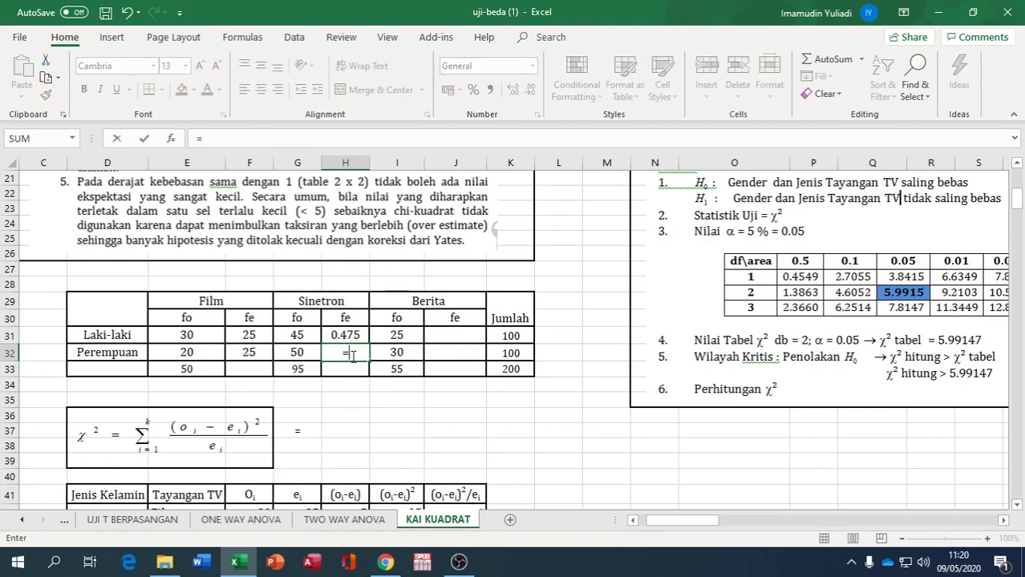
click(510, 352)
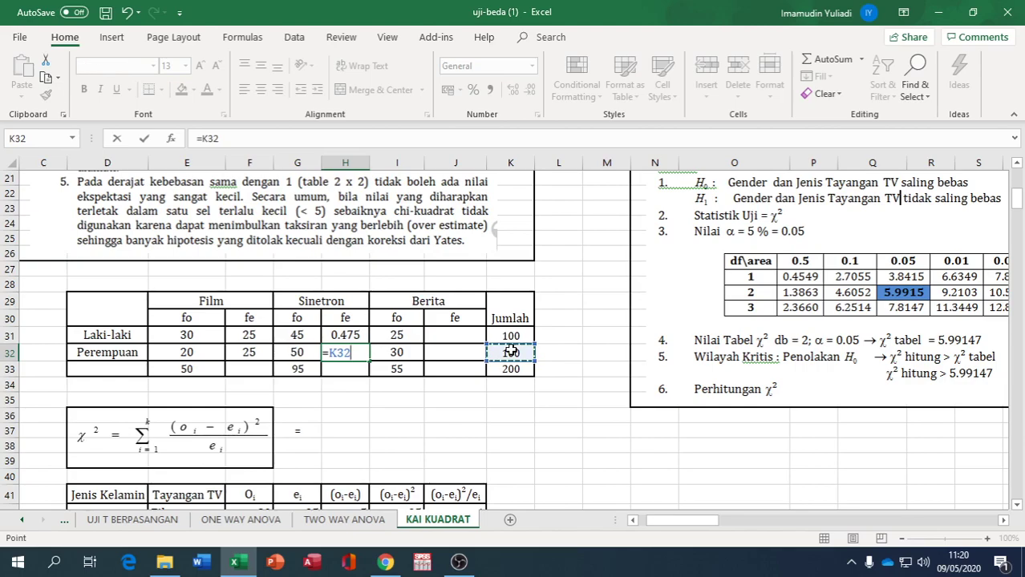
text(*)
click(290, 369)
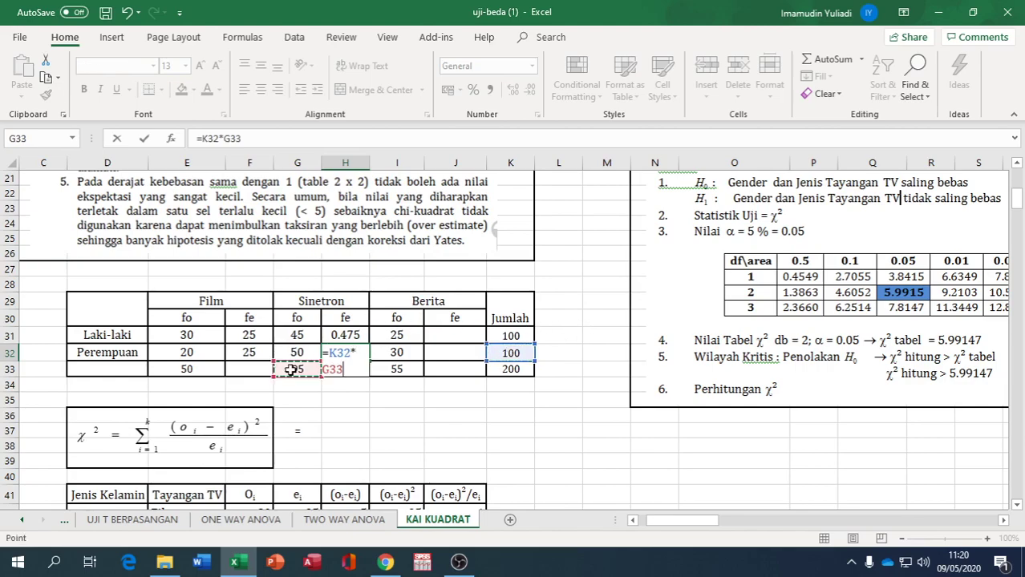
text(/)
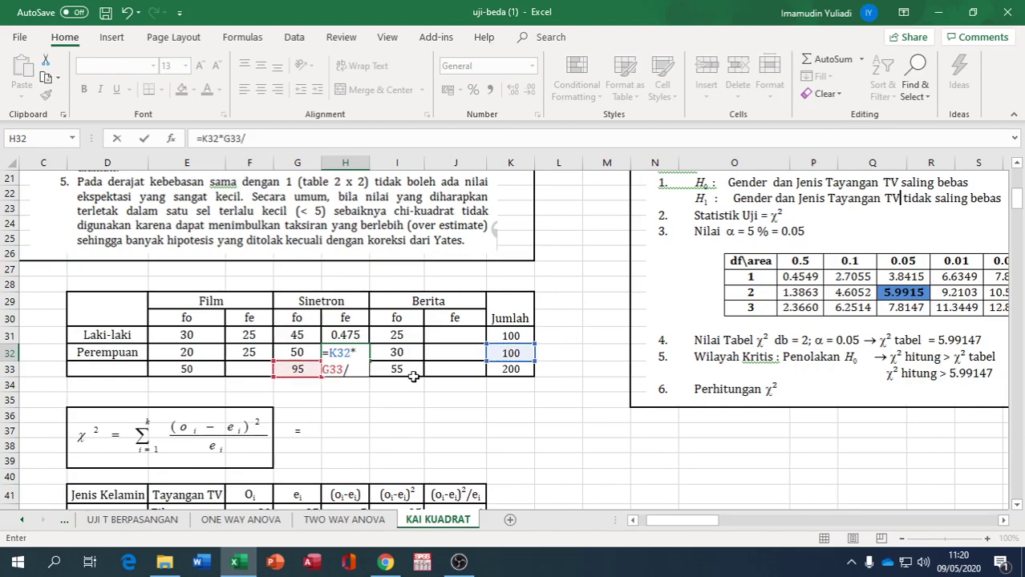
click(526, 369)
key(Return)
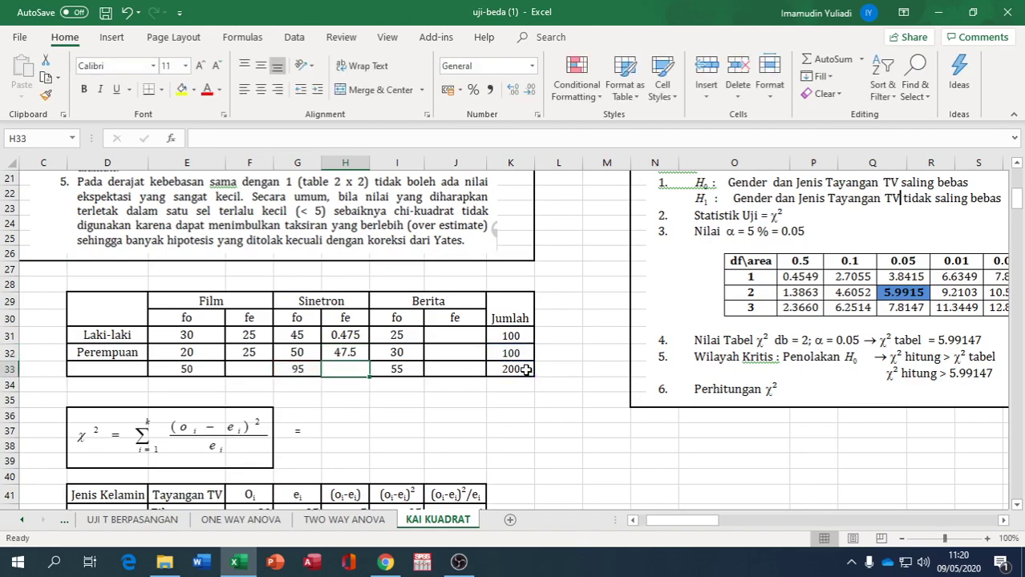
- Replace the Laki-laki expected frequency formula for Sinetron in H31 with =K31*G33/K33
click(346, 335)
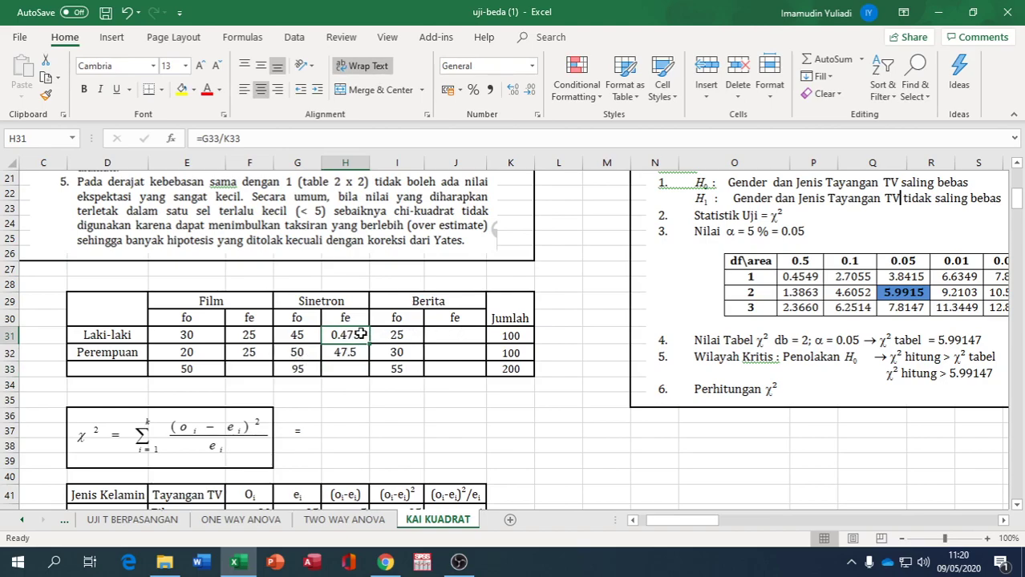
text(=)
click(520, 336)
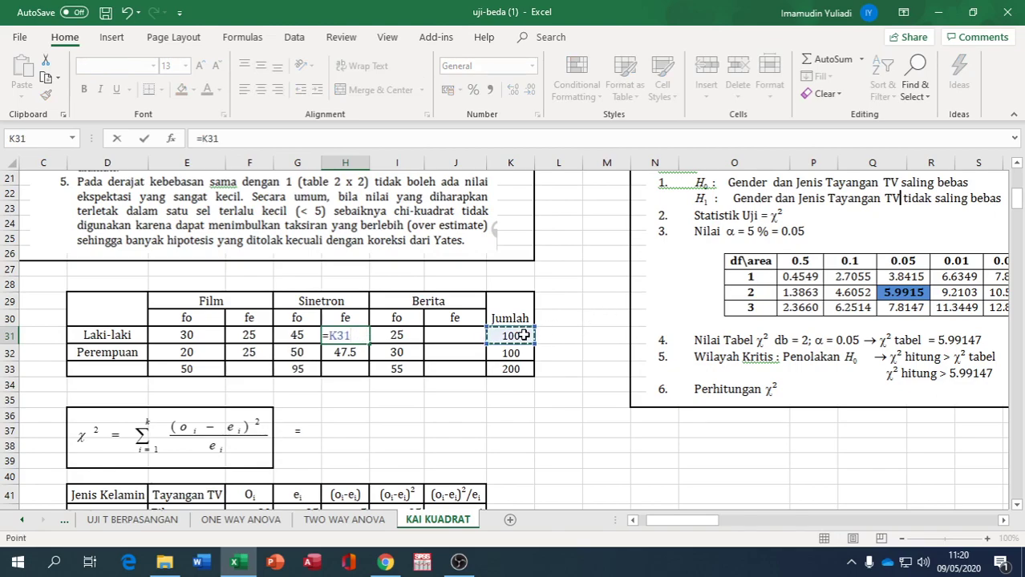
text(*)
click(295, 367)
text(/)
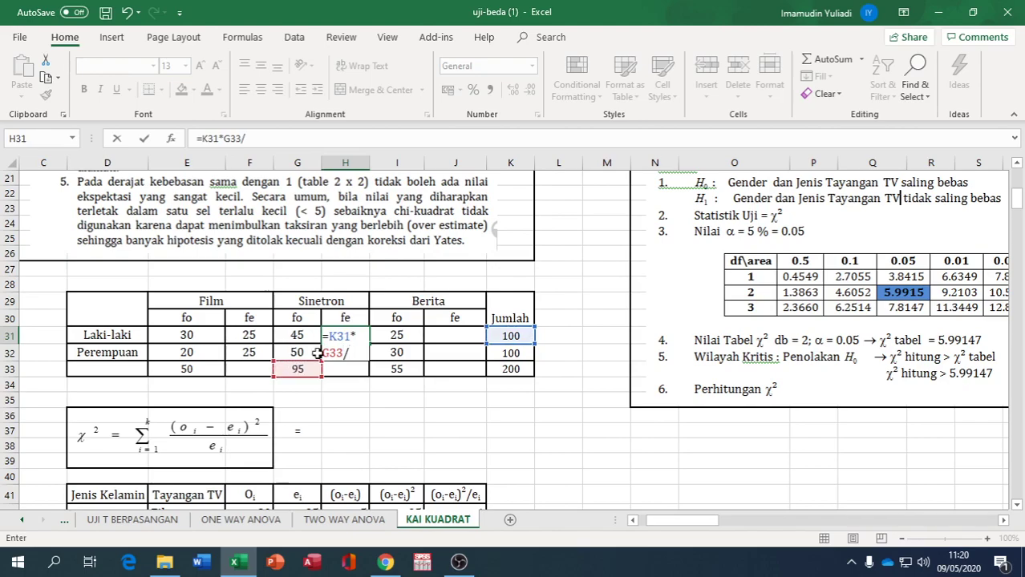
click(509, 370)
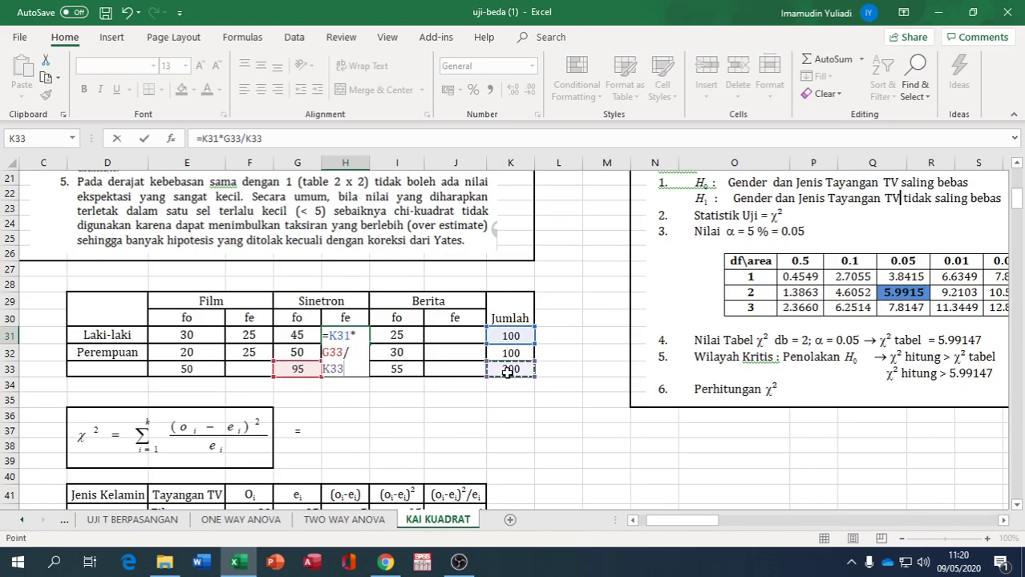
key(Return)
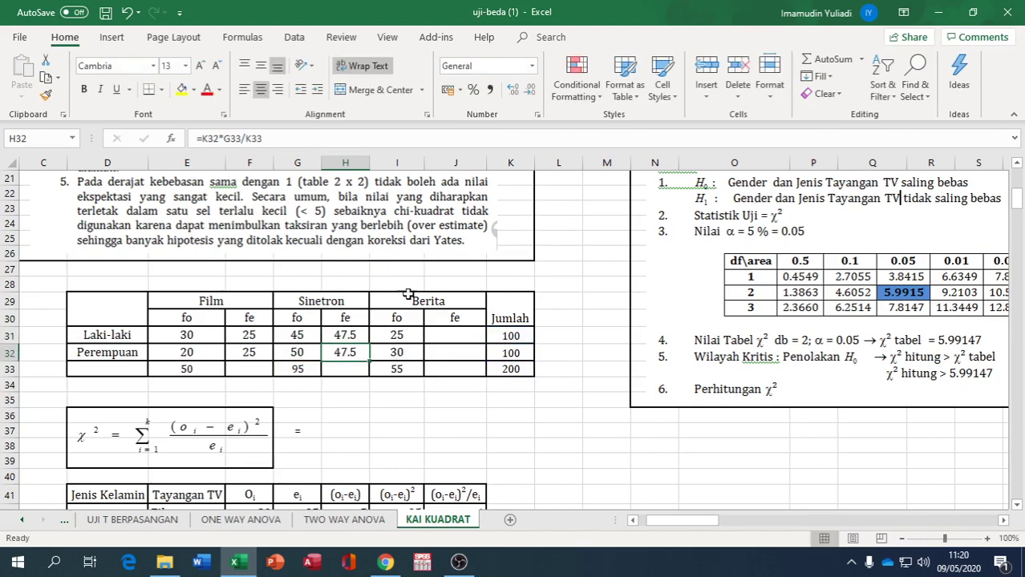
- Calculate the Laki-laki expected frequency for Berita in J31 with the formula =K31*I33/K33
click(458, 338)
text(=)
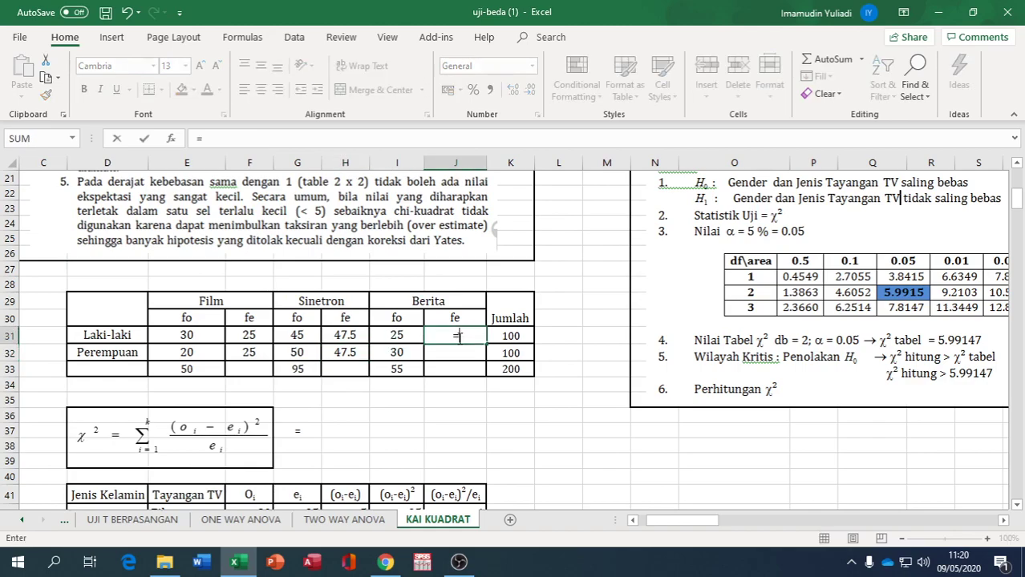
click(498, 335)
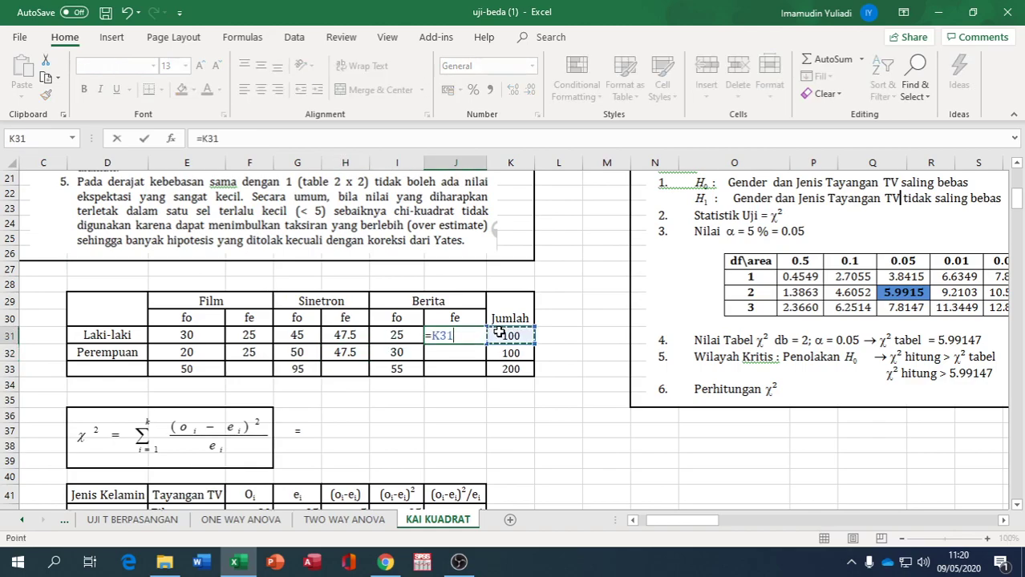
text(*)
click(397, 368)
text(/)
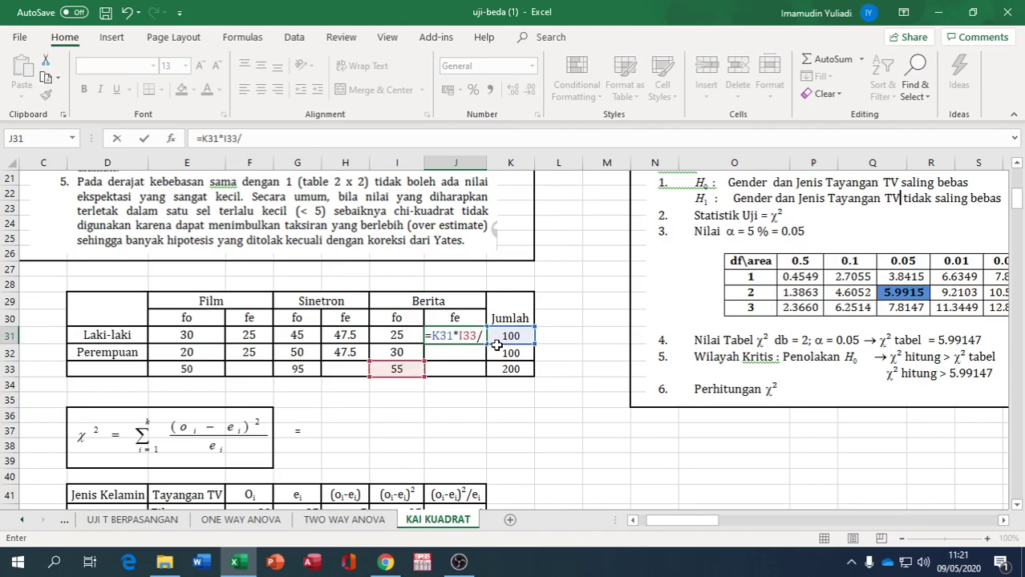
click(528, 371)
key(Return)
- Enter the formula =K32/I33*K33 for the Perempuan expected frequency of Berita in J32
text(=)
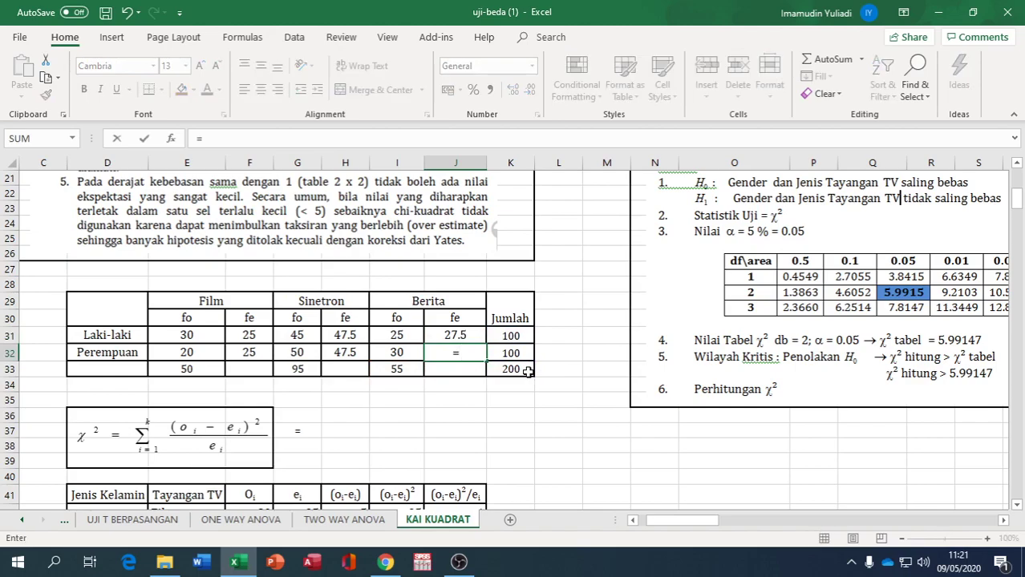
click(518, 352)
text(/)
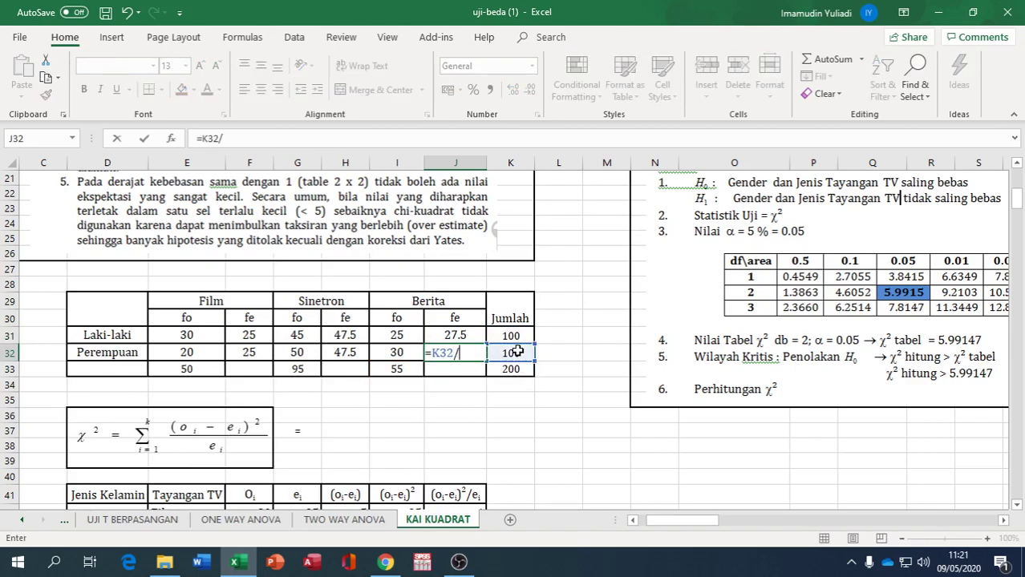
scroll(595, 337, up, 1)
click(409, 416)
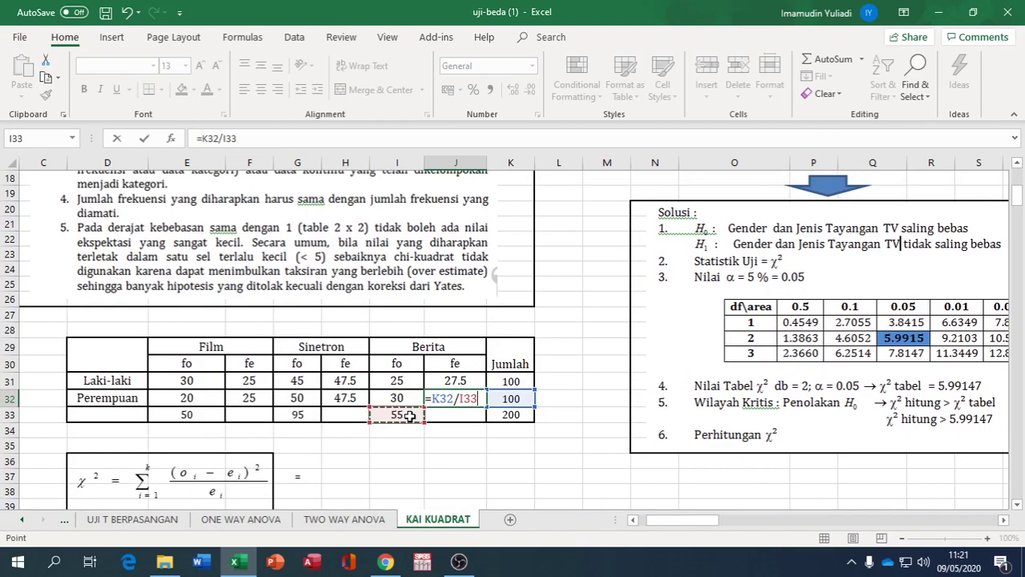
text(*)
click(502, 415)
key(Return)
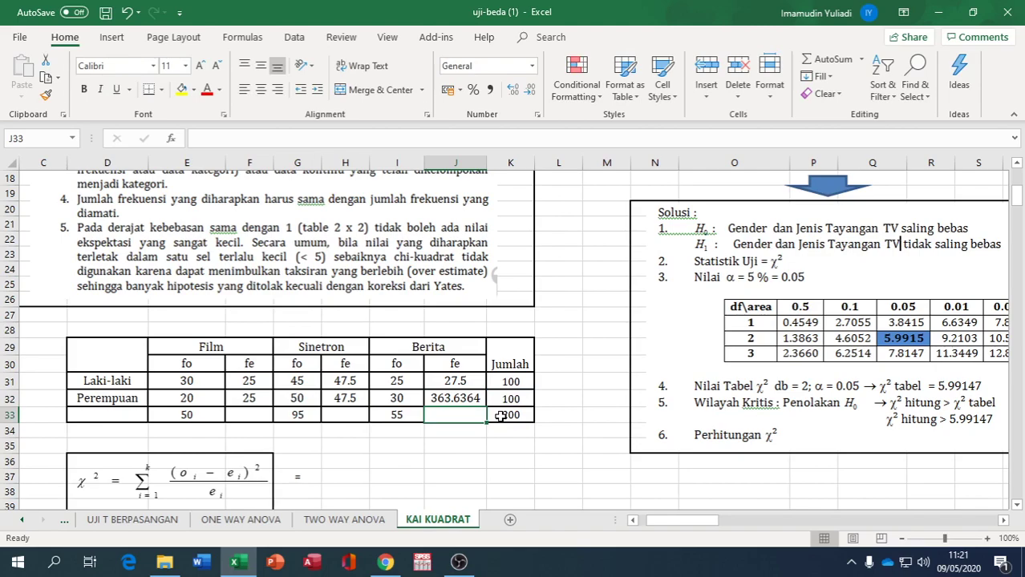
- Replace the Perempuan expected frequency formula for Berita in J32 with =K32*I33/K33
click(466, 396)
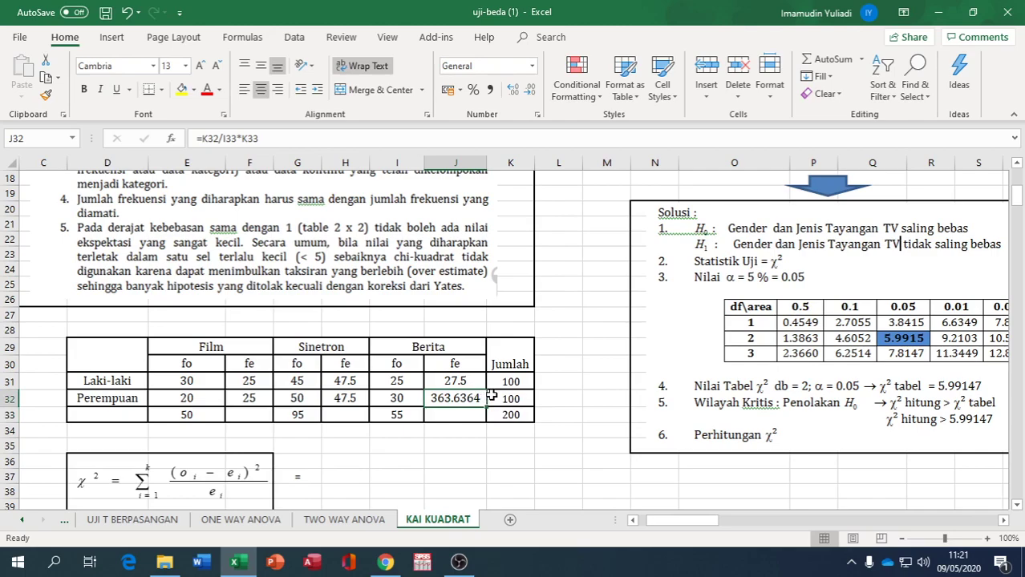
text(=)
click(510, 398)
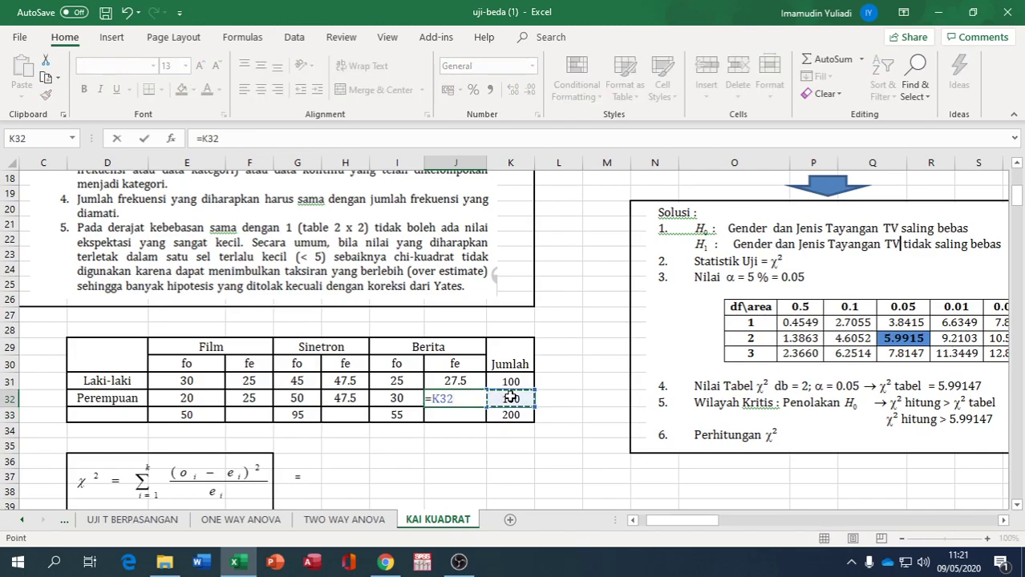
text(*)
click(401, 413)
text(/)
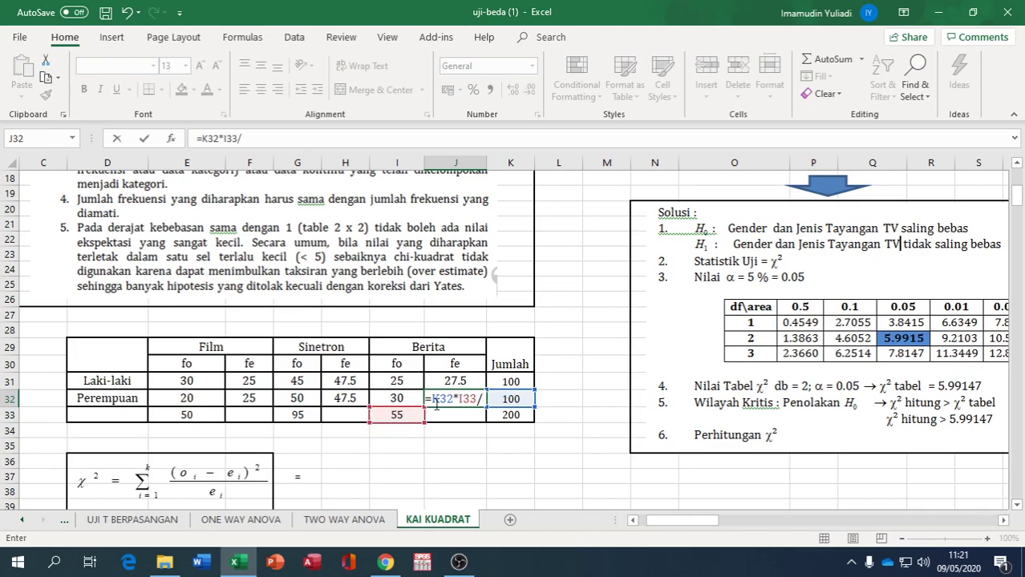
click(512, 415)
key(Return)
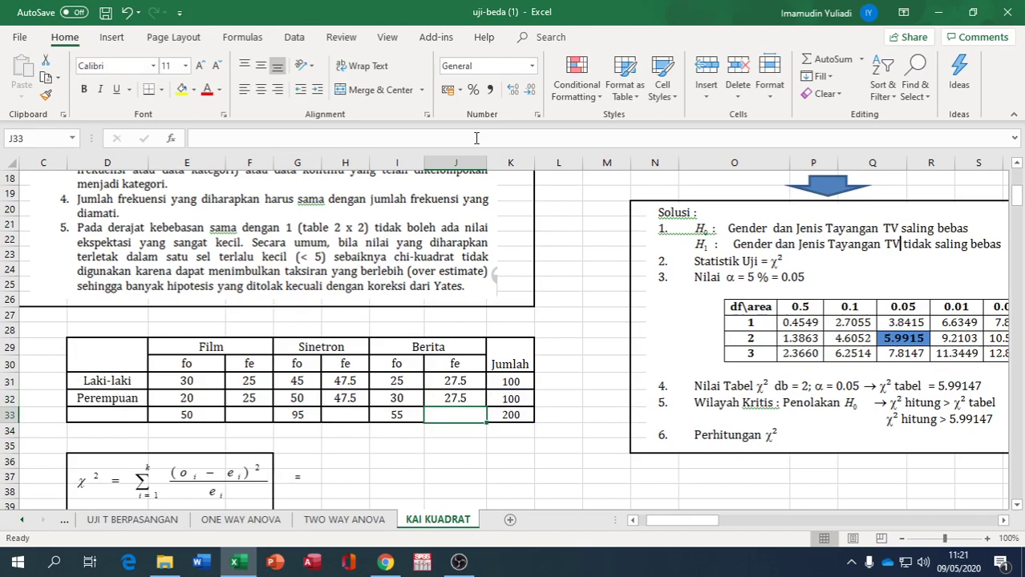
scroll(348, 342, down, 4)
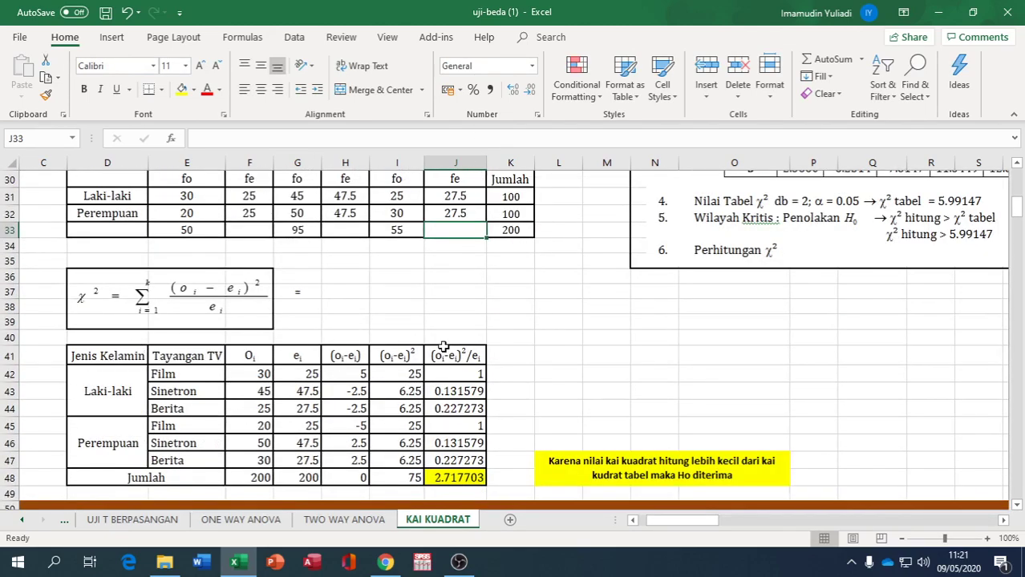
scroll(444, 346, up, 1)
click(264, 423)
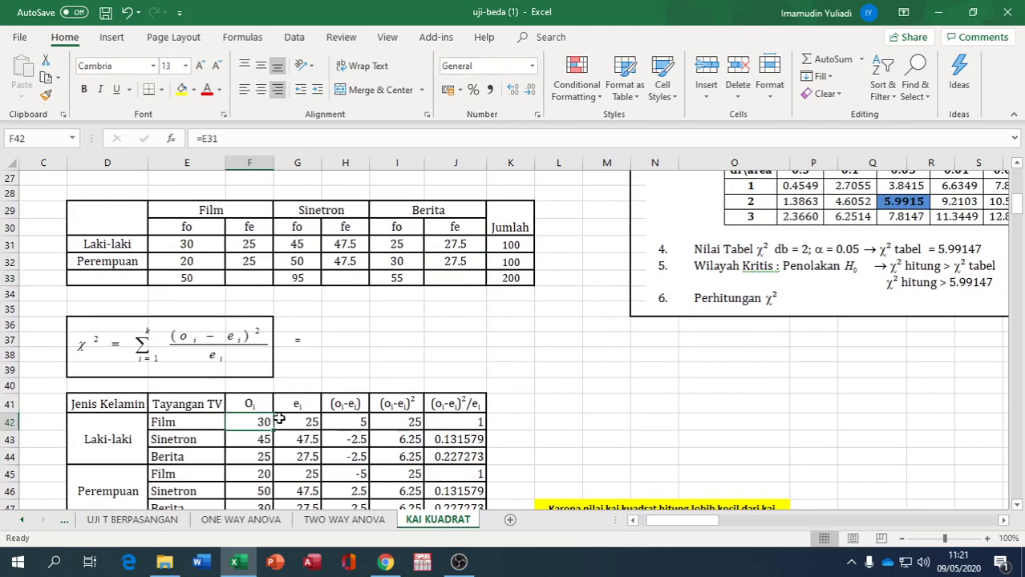
text(=)
drag(264, 423, 481, 425)
key(shift+Down)
key(shift+Down)
key(shift+Down)
key(shift+Down)
key(shift+Down)
key(shift+Down)
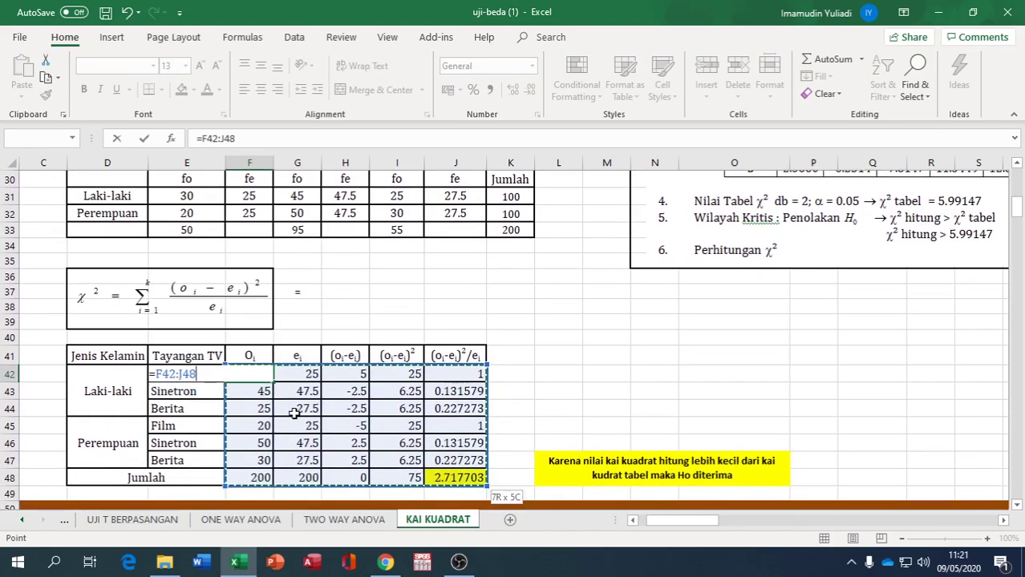
key(BackSpace)
text(7)
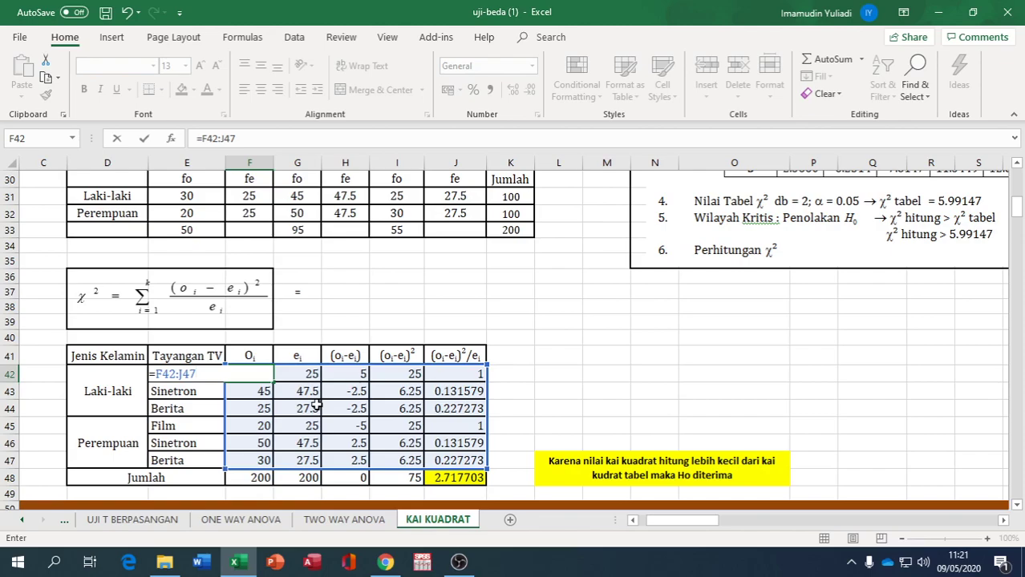
click(128, 13)
key(Escape)
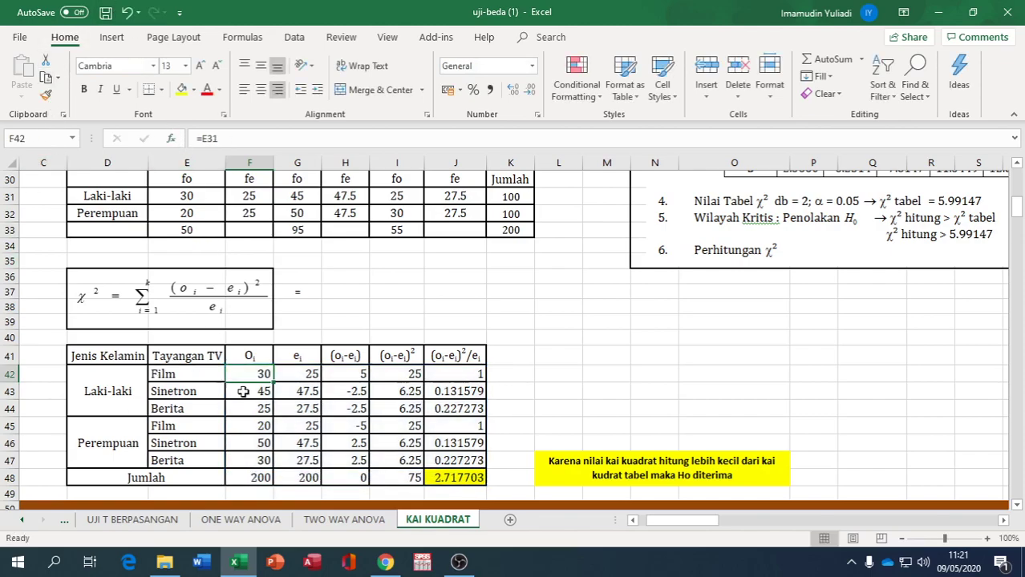
- Clear the calculation table cells F42:J47 and link the Laki-laki Film Oi in F42 to E31
drag(257, 375, 461, 460)
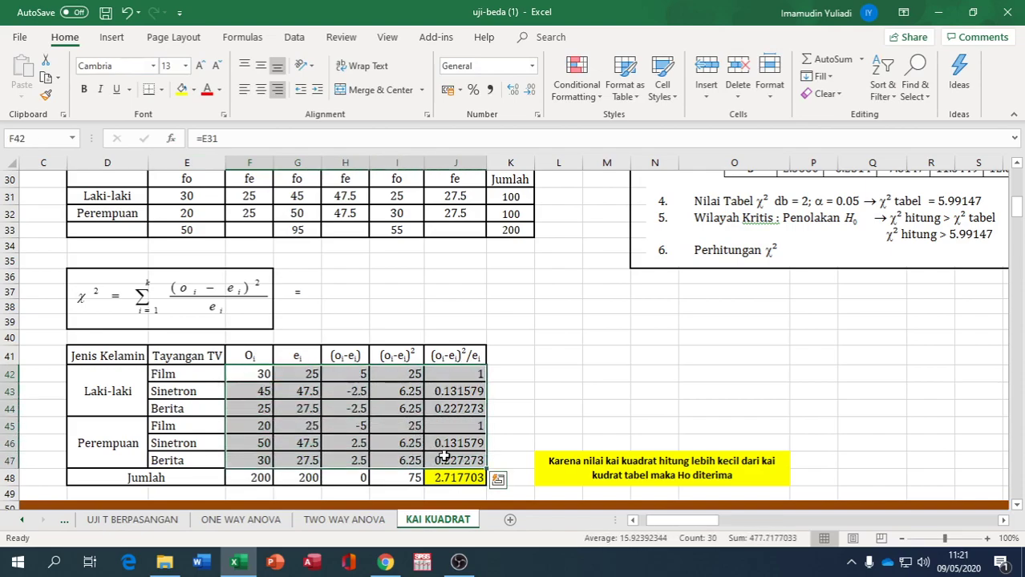
key(Delete)
click(248, 375)
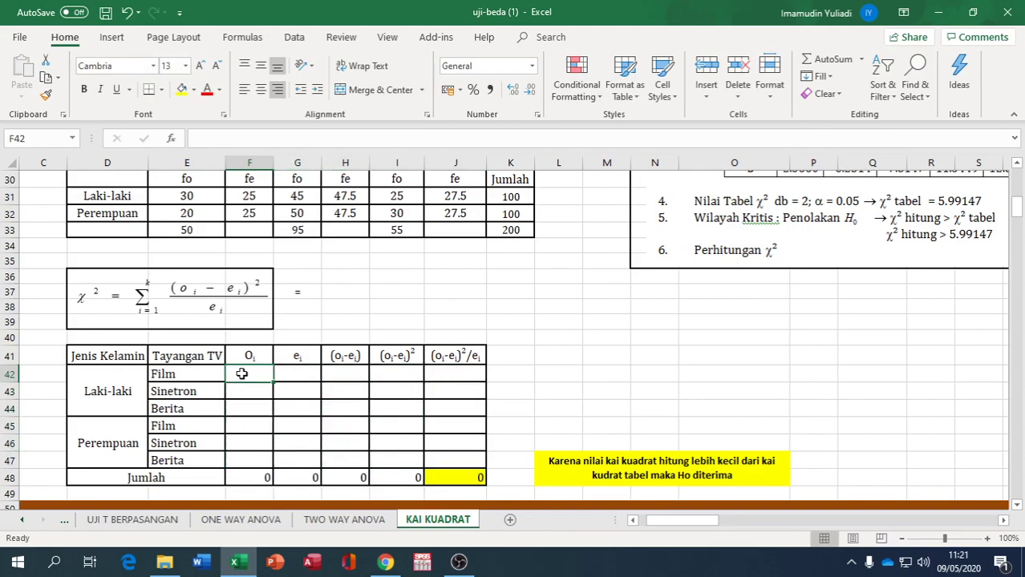
scroll(249, 373, up, 2)
text(=)
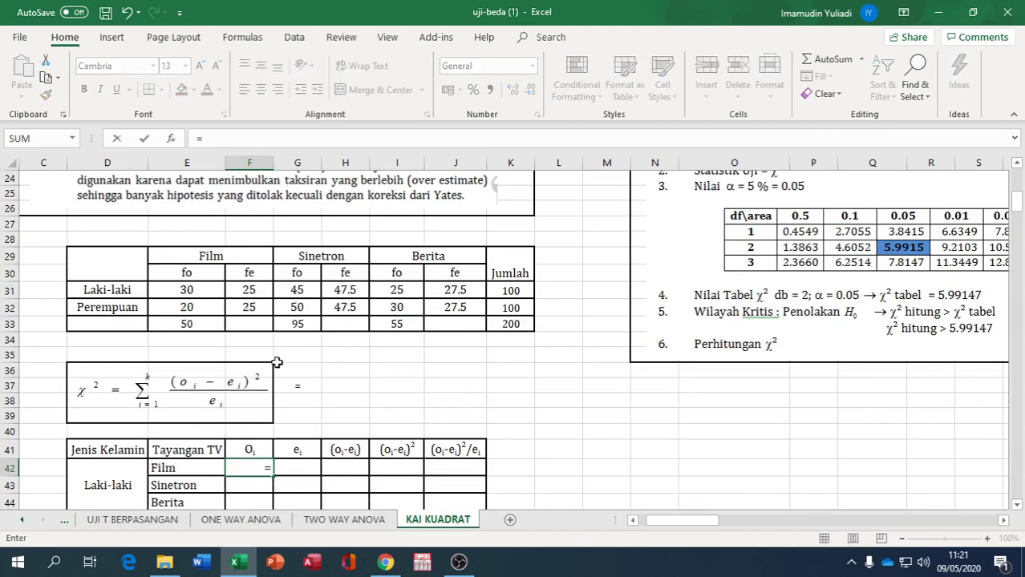
click(207, 290)
key(Return)
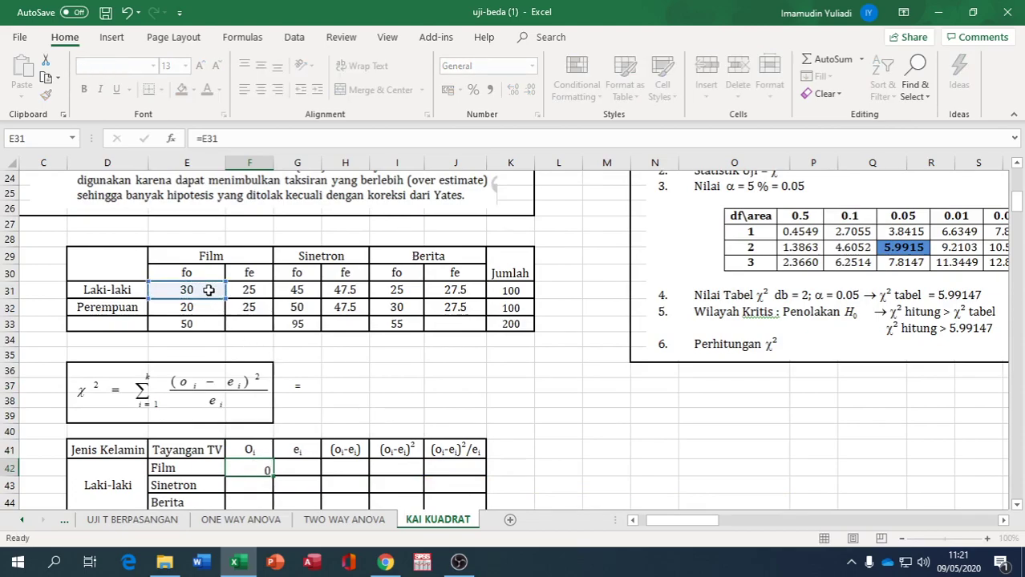
- Fill the Laki-laki Oi cells with =G30 for Sinetron in F43 and =I31 for Berita in F44
text(=)
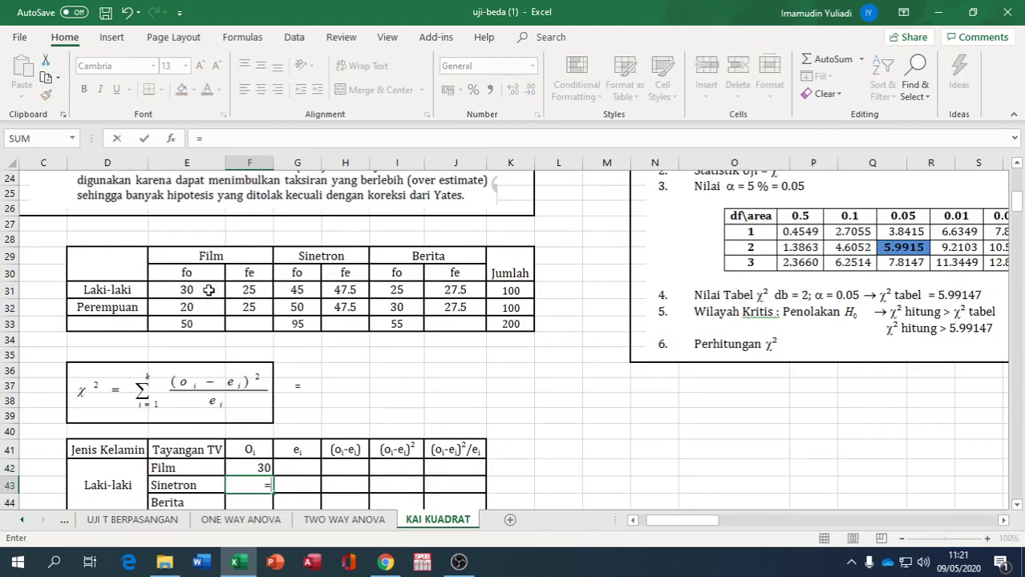
click(308, 274)
key(Return)
text(=)
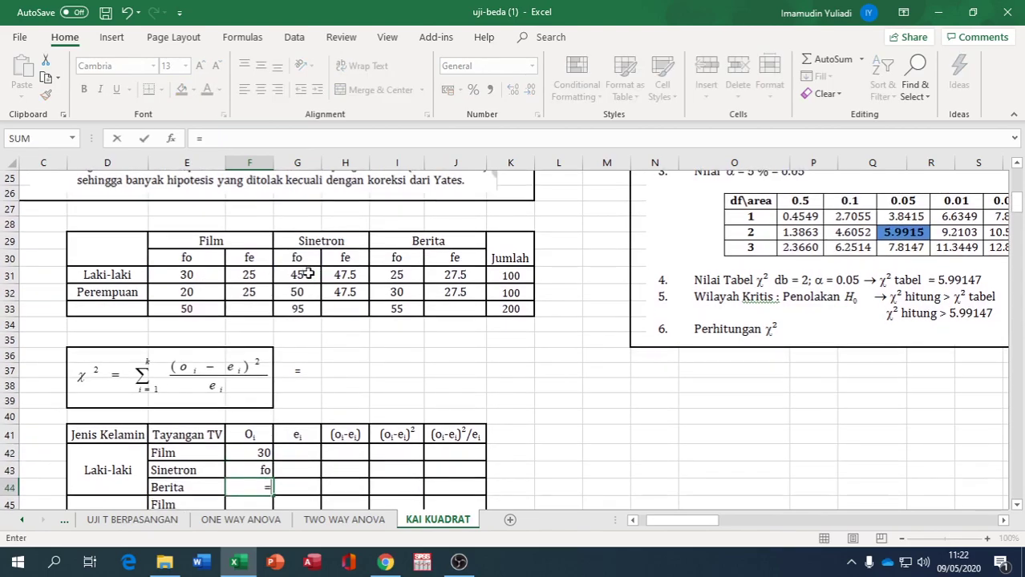
click(396, 275)
key(Return)
- Link the Perempuan Oi cells to the observed frequencies with =E32 in F45, =G32 in F46 and =I32 in F47
text(=)
click(193, 277)
key(Return)
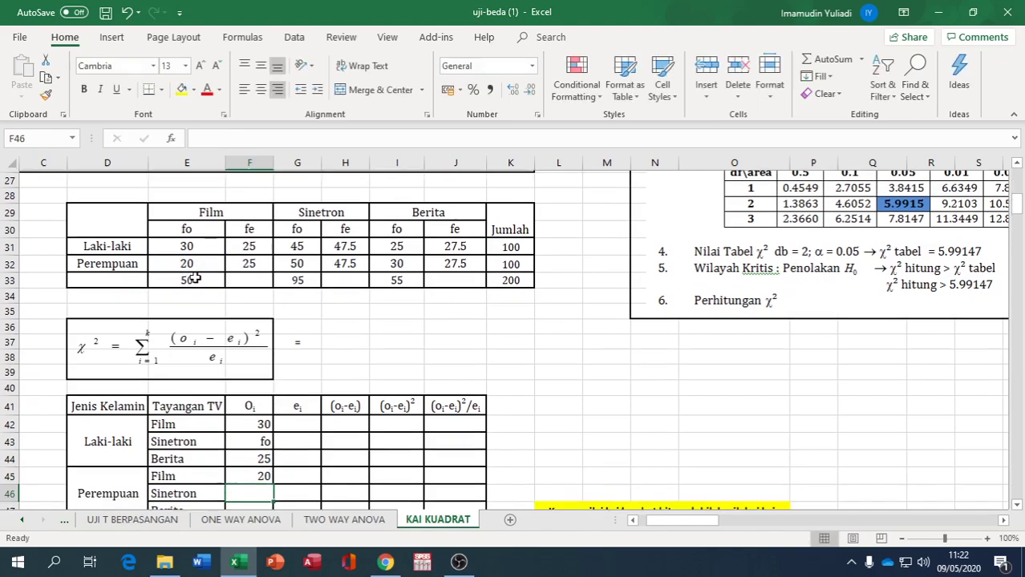
text(=)
click(294, 261)
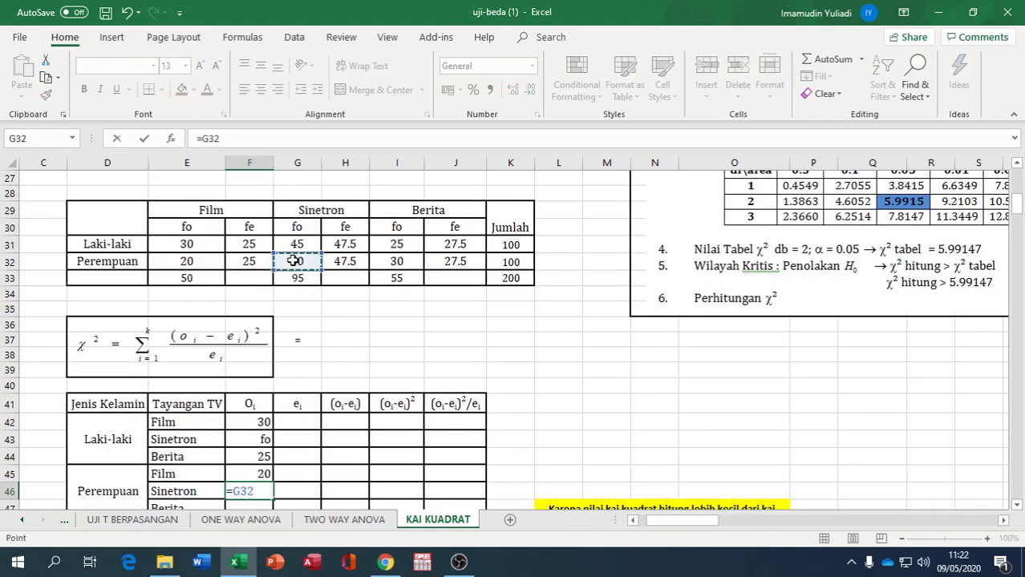
key(Return)
text(=)
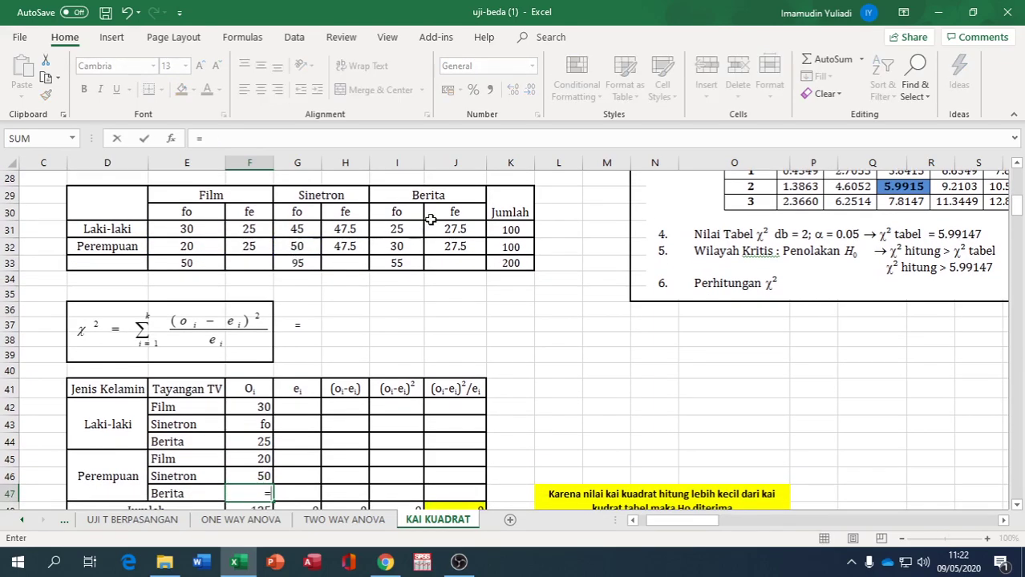
click(399, 246)
key(Return)
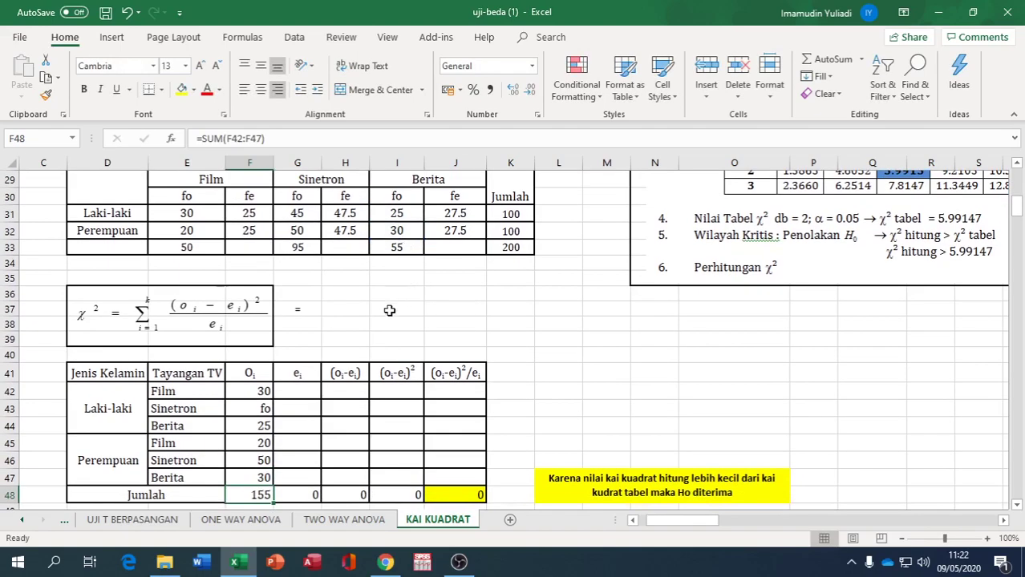
- Link the Laki-laki ei cells to the expected frequencies with =F31 in G42, =H31 in G43 and =J31 in G44
click(286, 391)
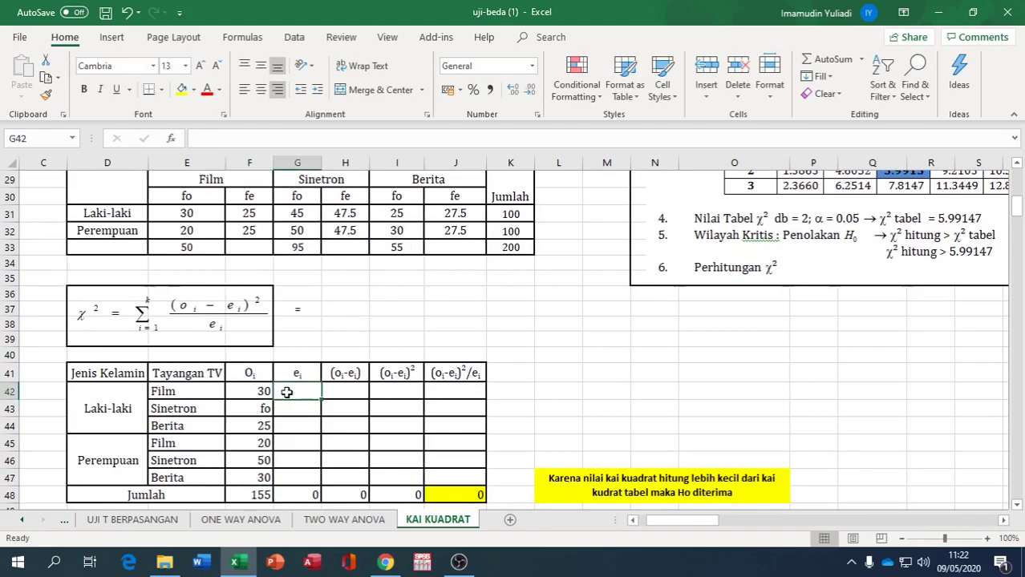
text(0)
text(=)
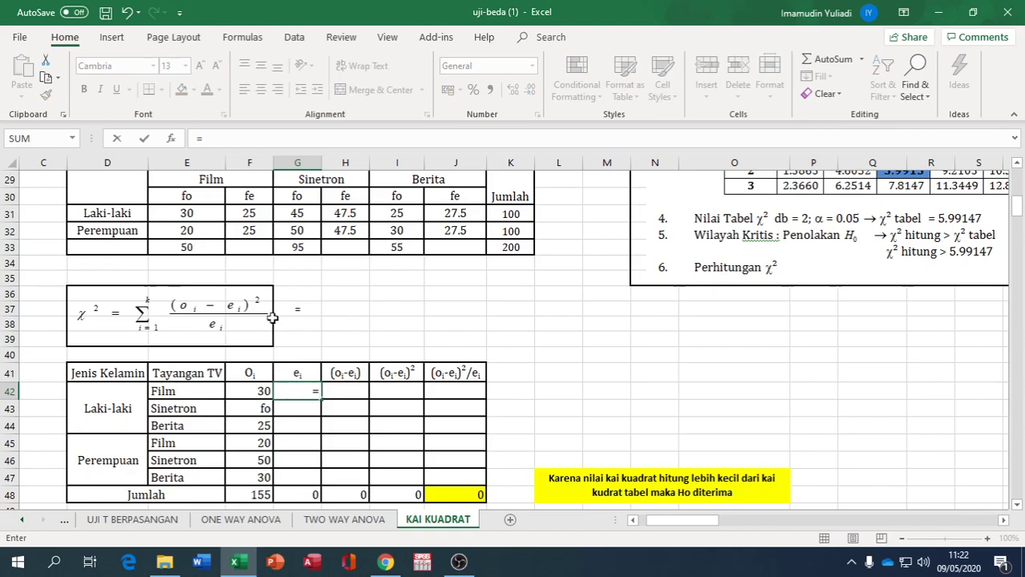
click(264, 214)
key(Return)
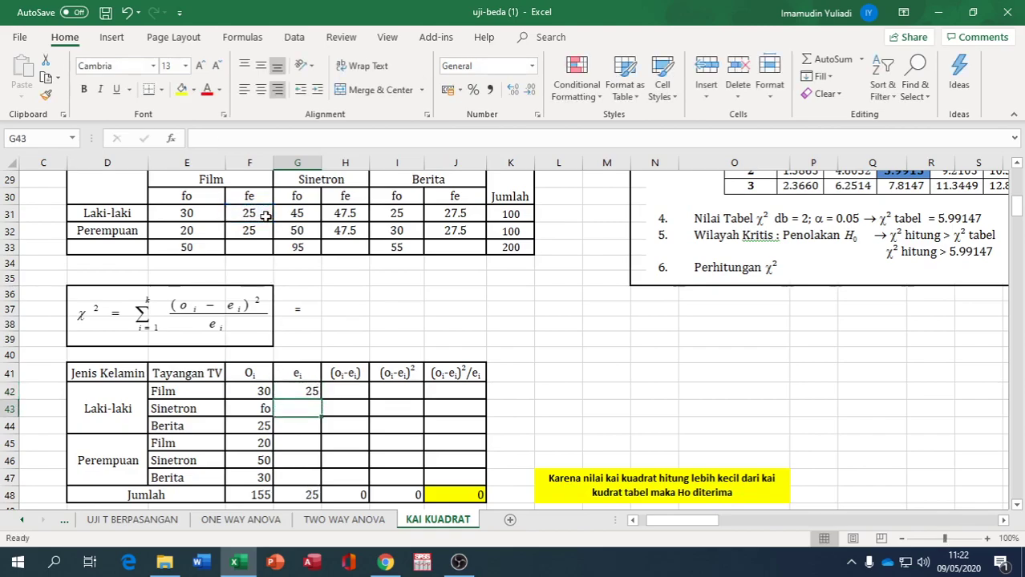
text(=)
click(337, 215)
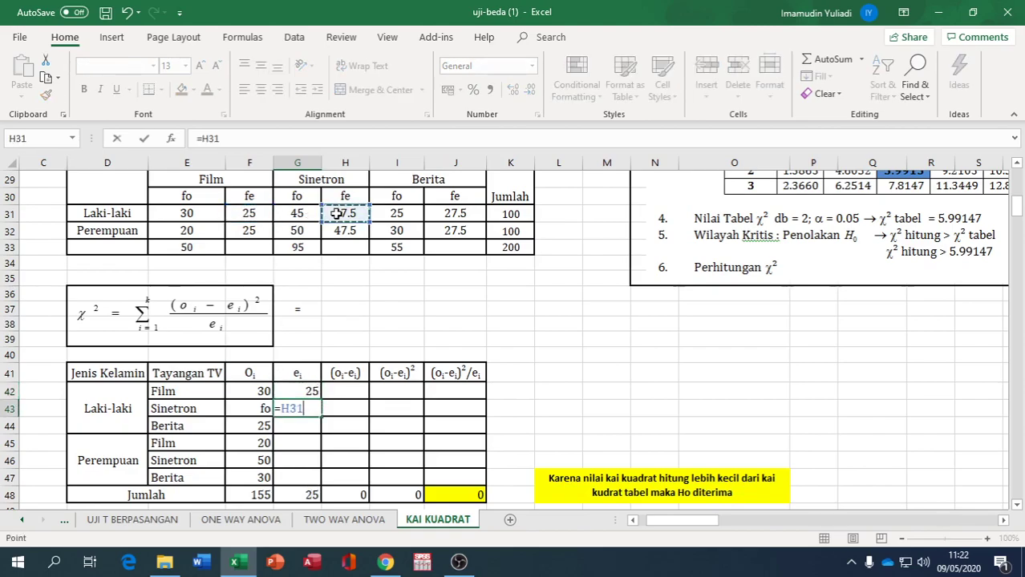
key(Return)
text(=)
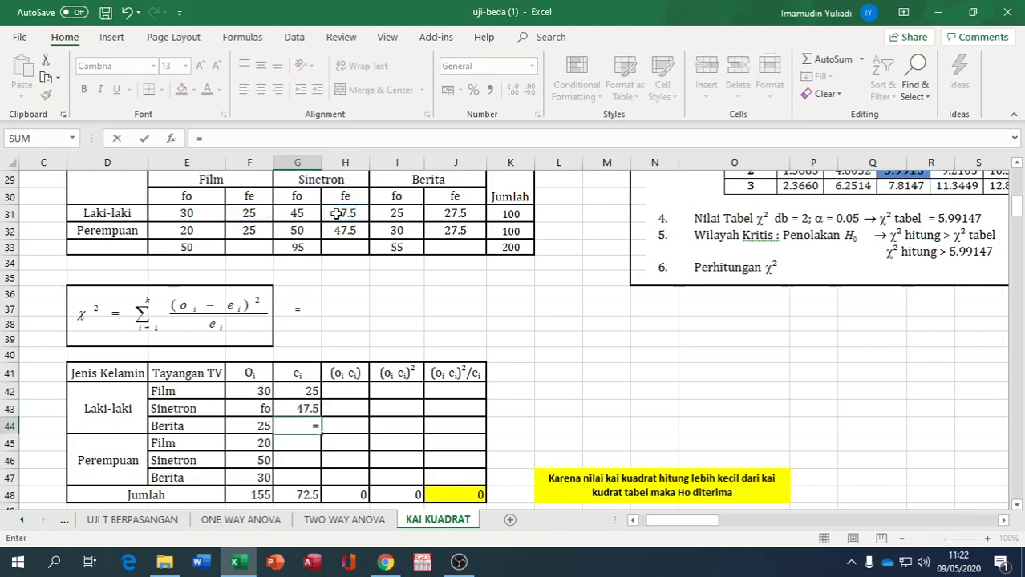
click(447, 215)
key(Return)
- Link the Perempuan ei cells to the expected frequencies with =F32 in G45, =H32 in G46 and =J32 in G47
text(=)
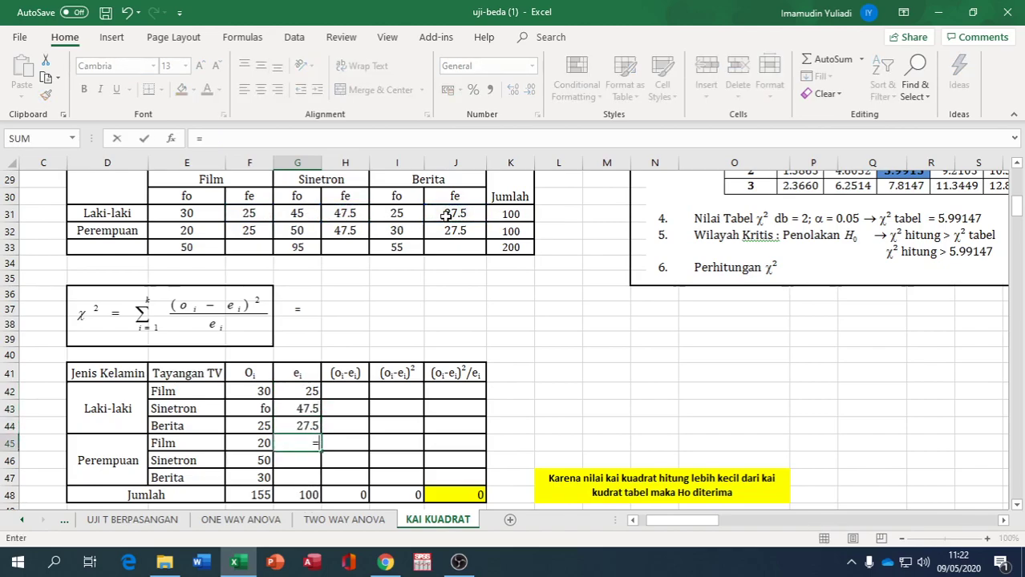
click(264, 230)
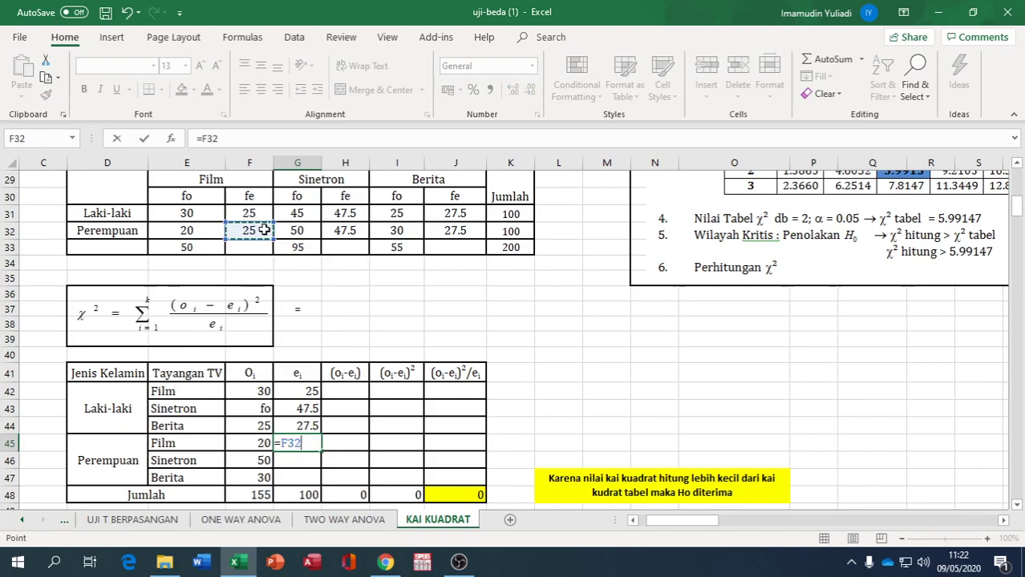
key(Return)
text(=)
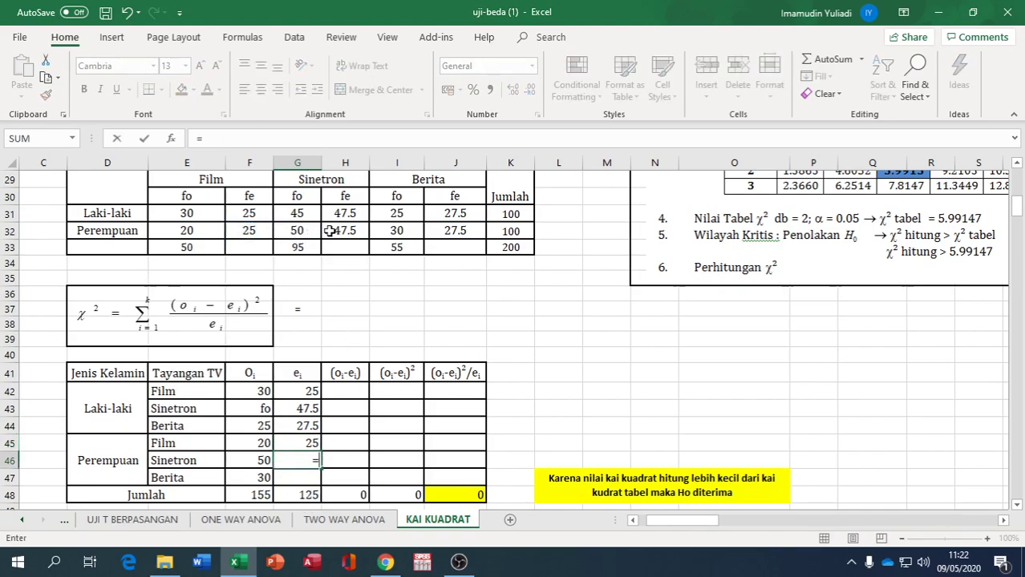
click(330, 230)
key(Return)
text(=)
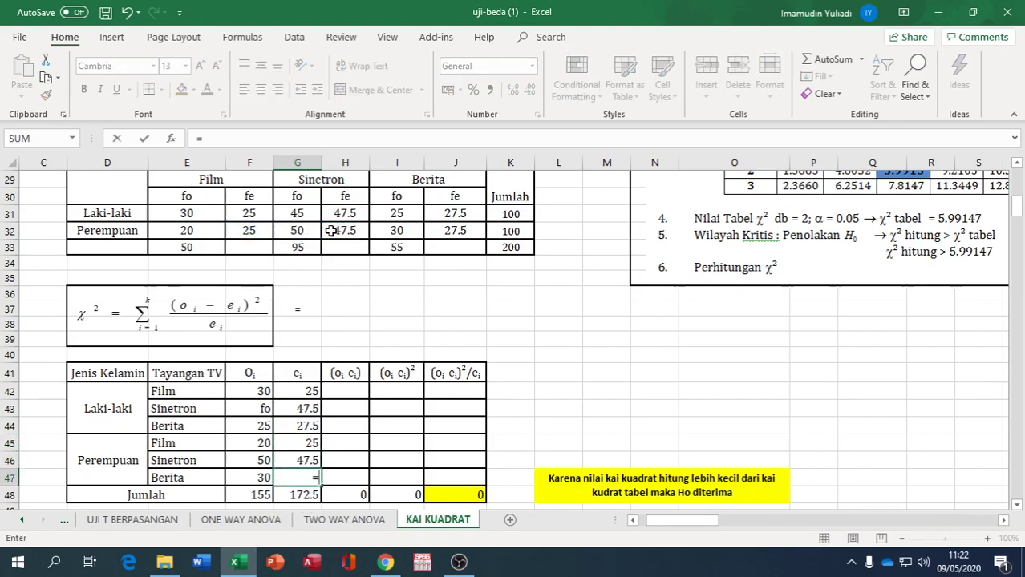
click(473, 230)
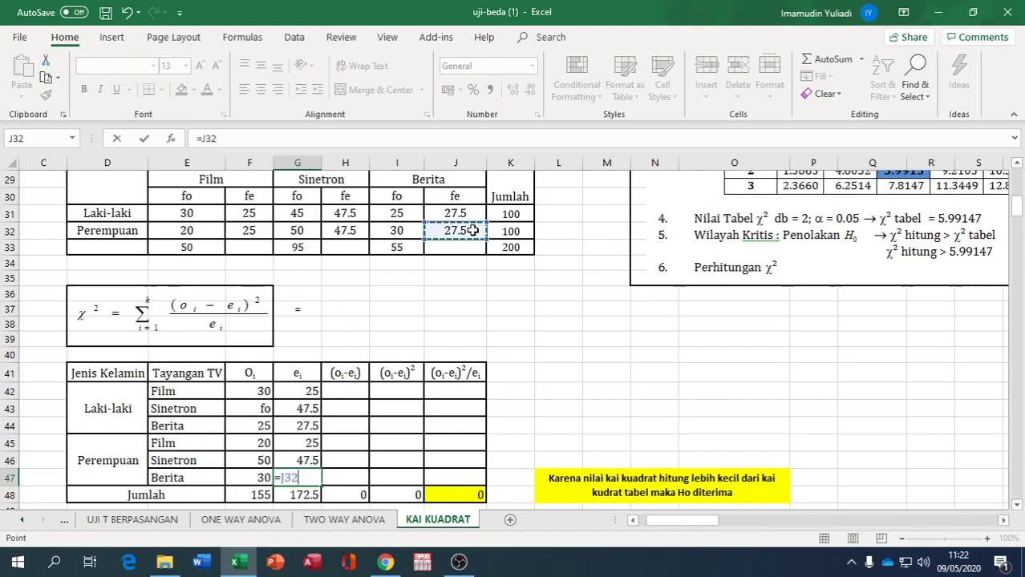
key(Return)
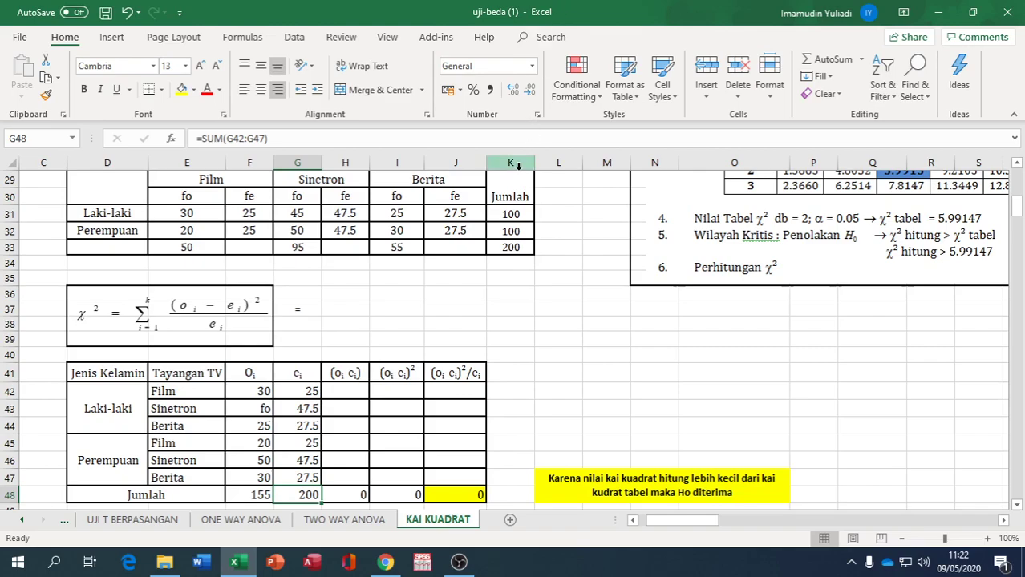
- Compute the (oi-ei) column with =F42-G42 in H42 and fill the formula down to H47
click(357, 387)
text(=)
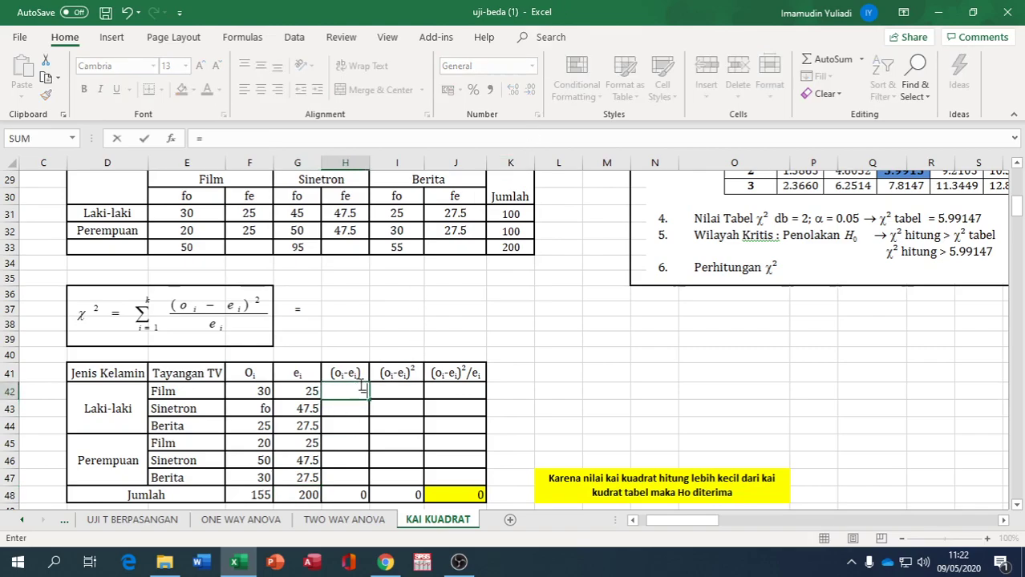
click(269, 389)
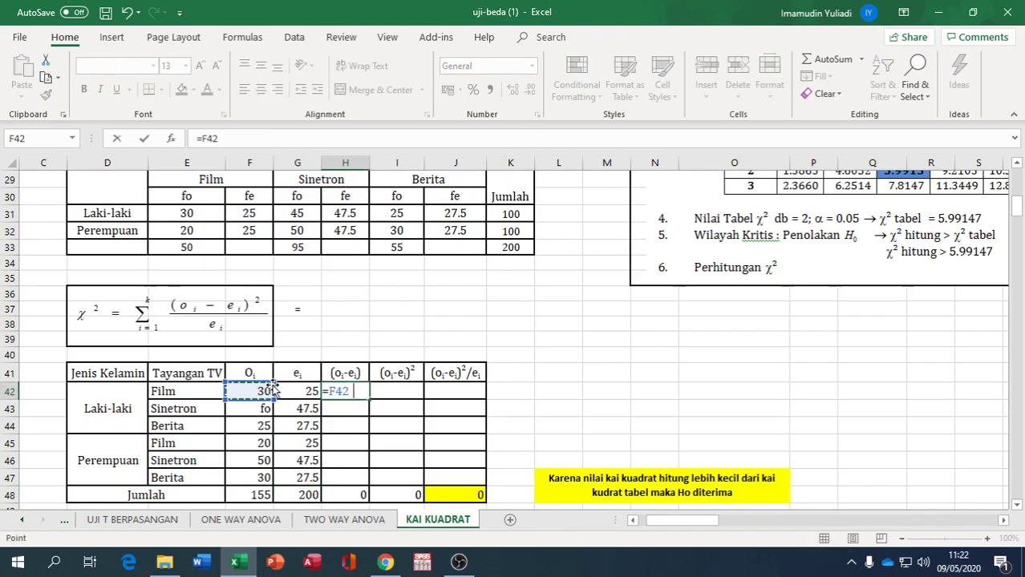
text(-)
click(307, 391)
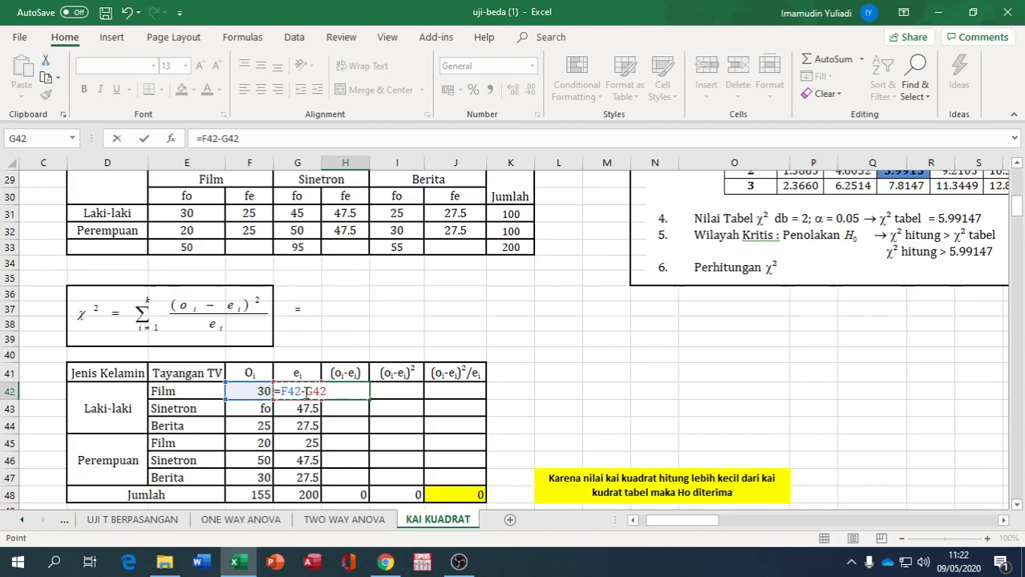
key(Return)
click(348, 390)
drag(368, 400, 377, 479)
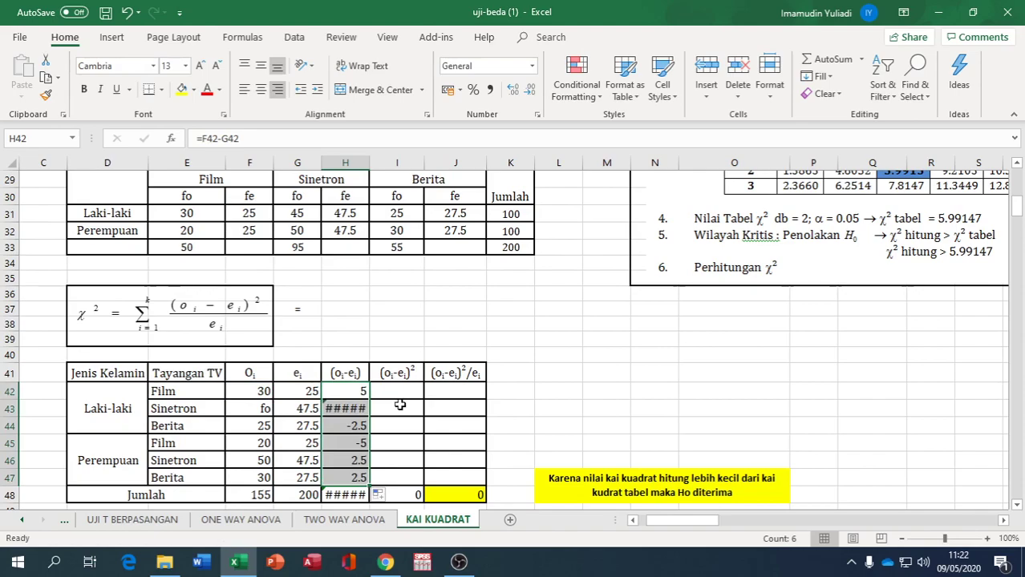
- Correct the Laki-laki Sinetron Oi formula in F43 to =G31
click(352, 409)
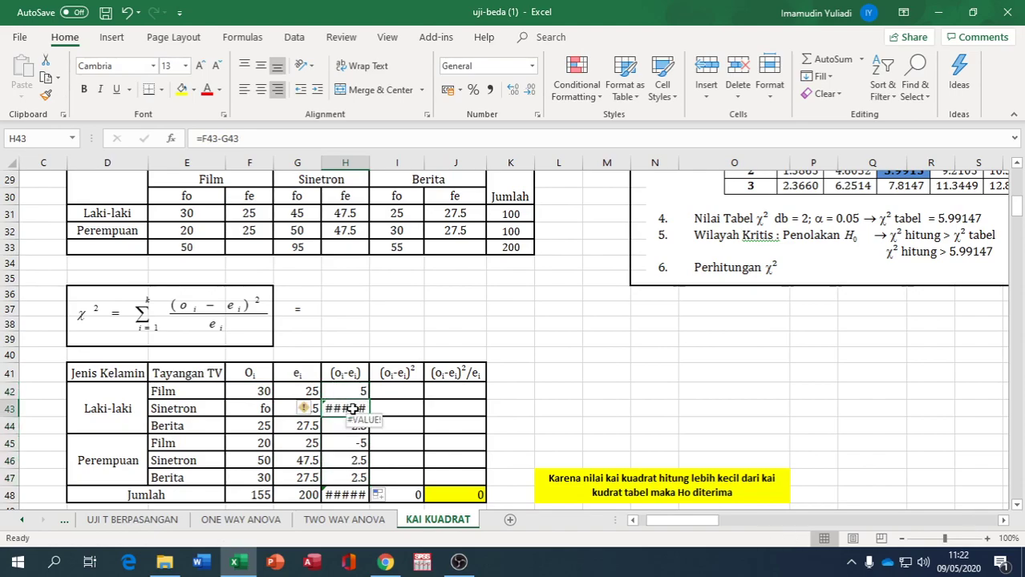
click(262, 409)
text(=)
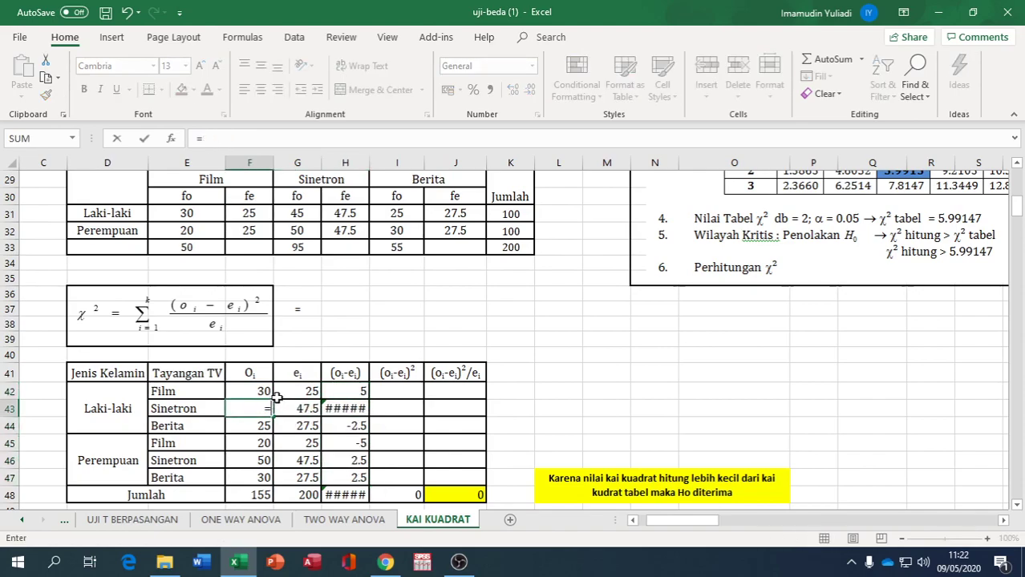
click(300, 211)
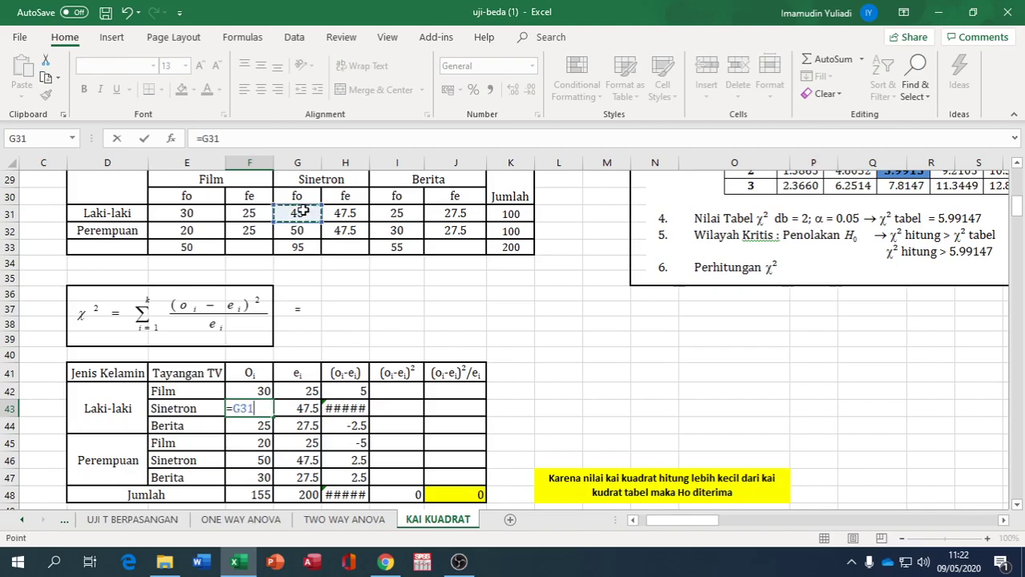
key(Return)
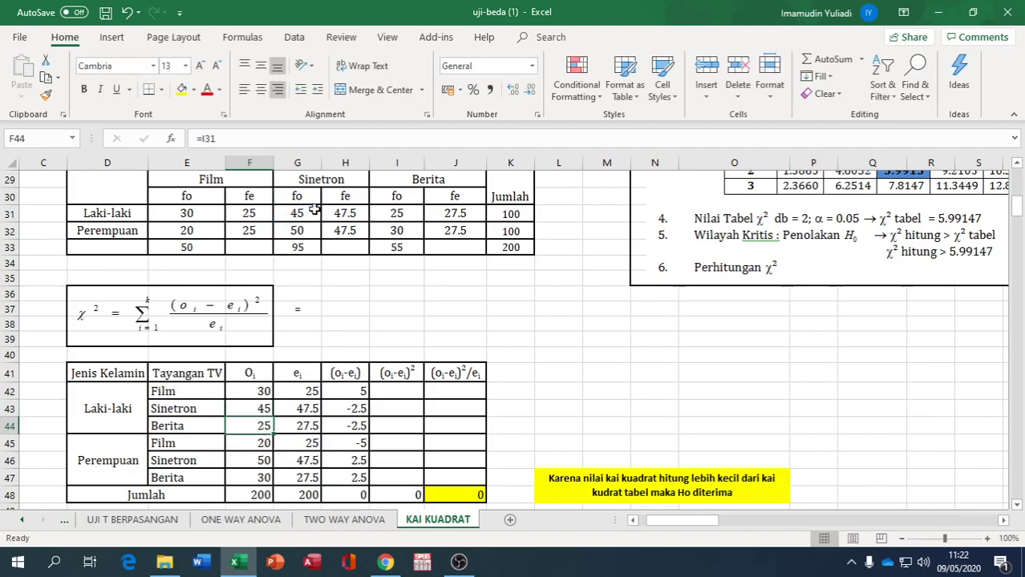
- Compute the squared differences with =H42^2 in I42 and fill the formula down to I47
click(416, 388)
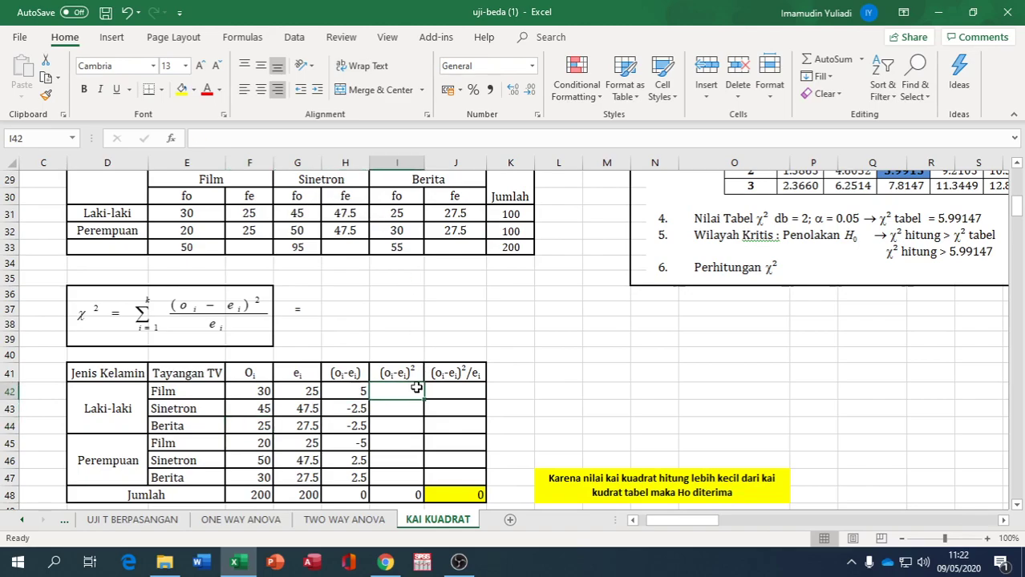
text(=)
click(342, 390)
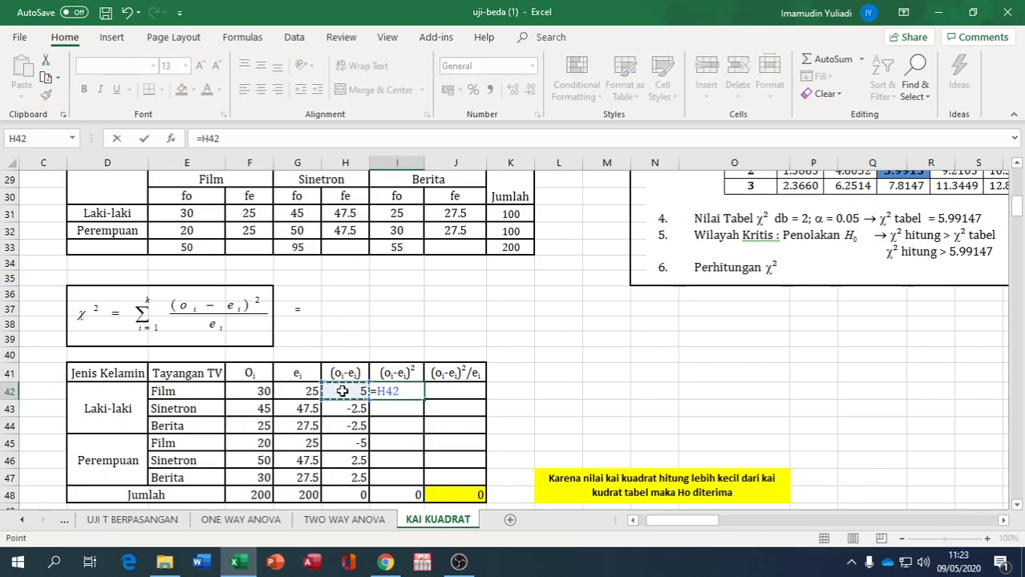
text(^2)
key(Return)
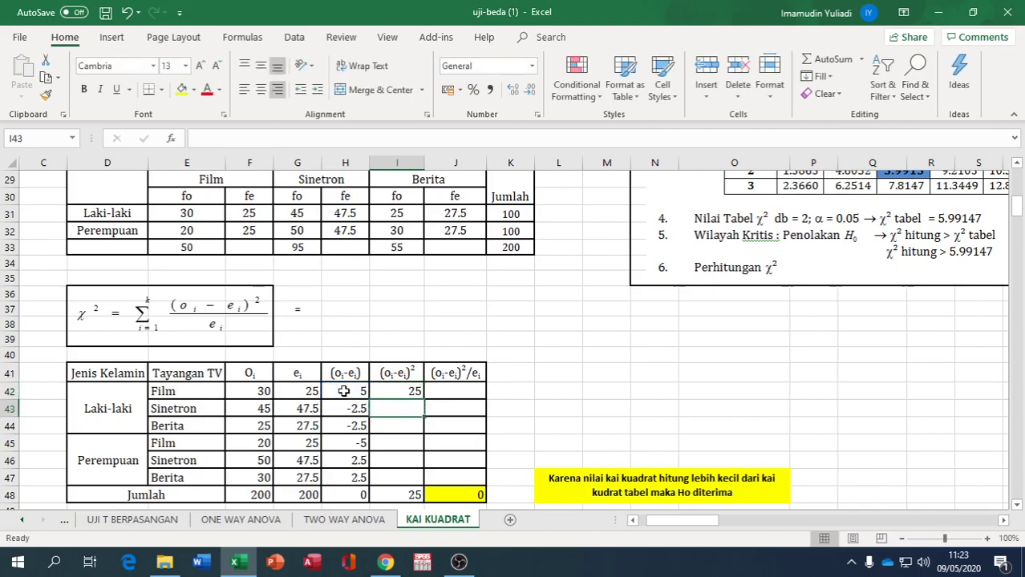
click(406, 393)
drag(426, 397, 426, 481)
- Compute the (oi-ei)²/ei column with =I42/G42 in J42 and fill the formula down to J47
click(449, 391)
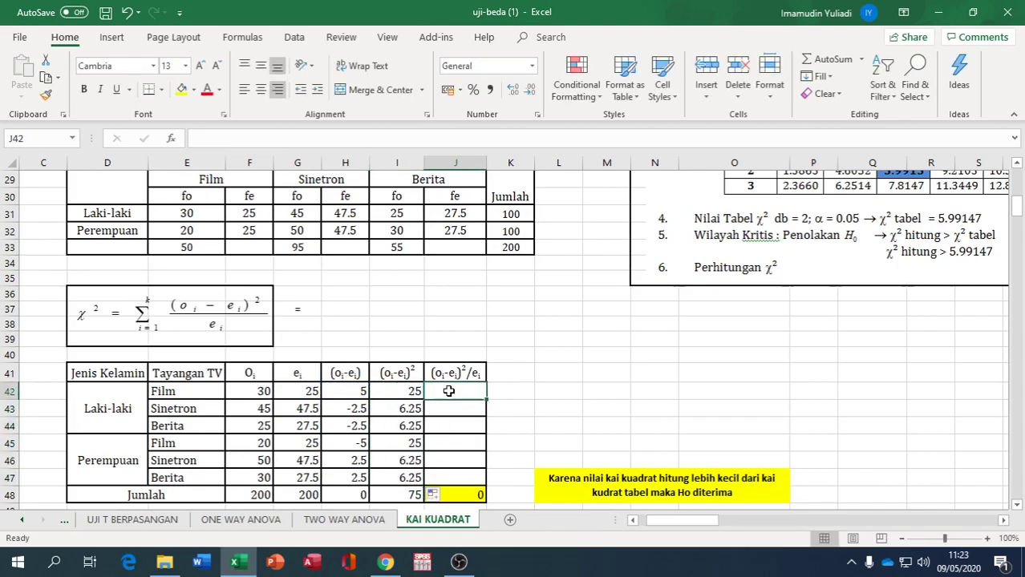
text(=)
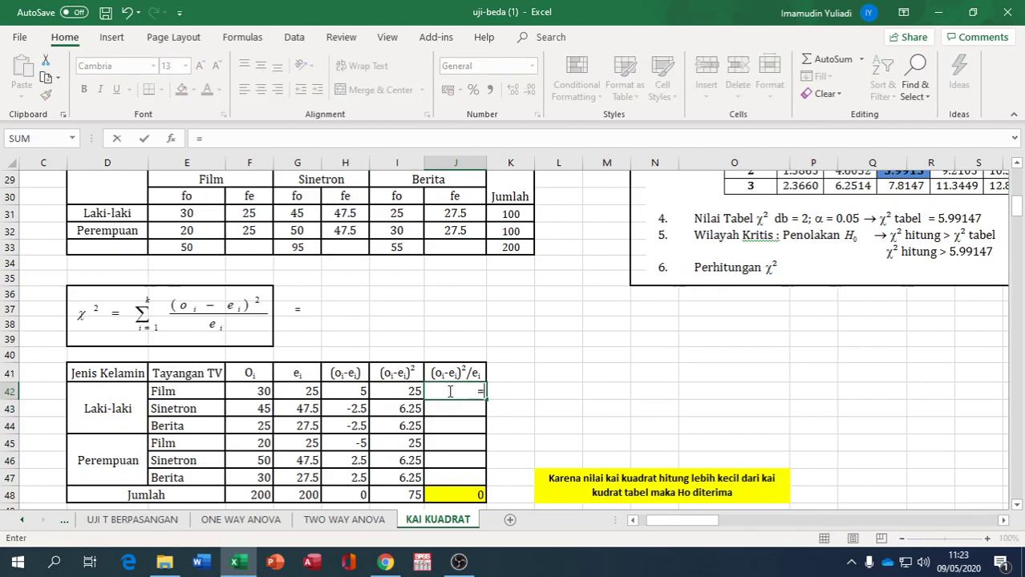
click(398, 390)
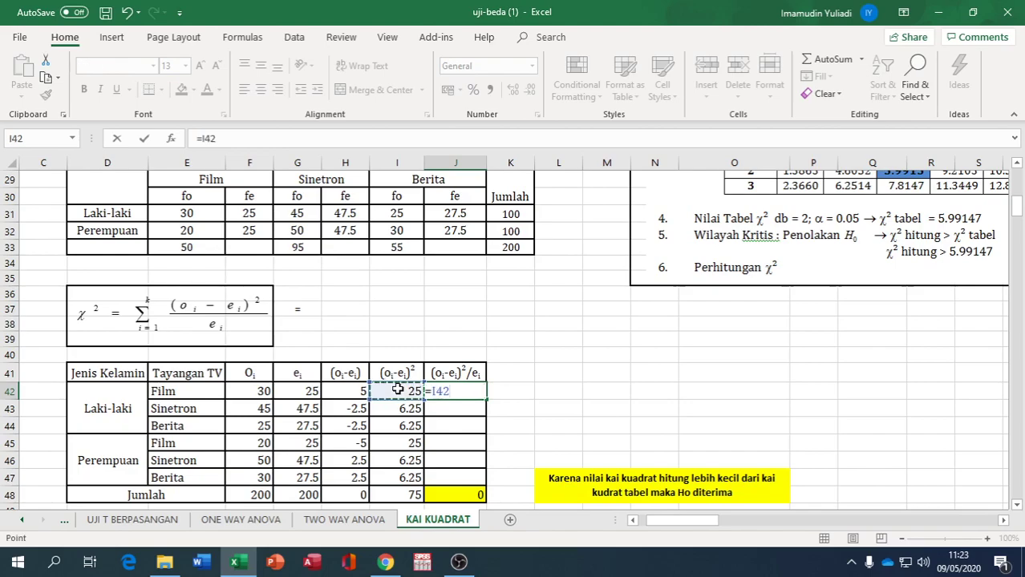
text(/)
click(309, 390)
key(Return)
click(474, 392)
drag(485, 400, 480, 482)
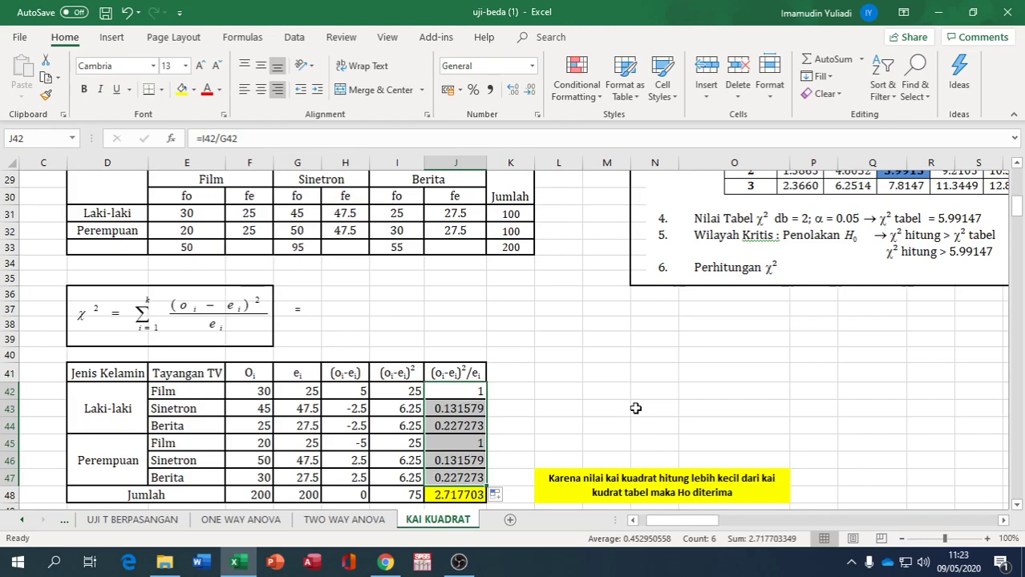
scroll(701, 461, up, 1)
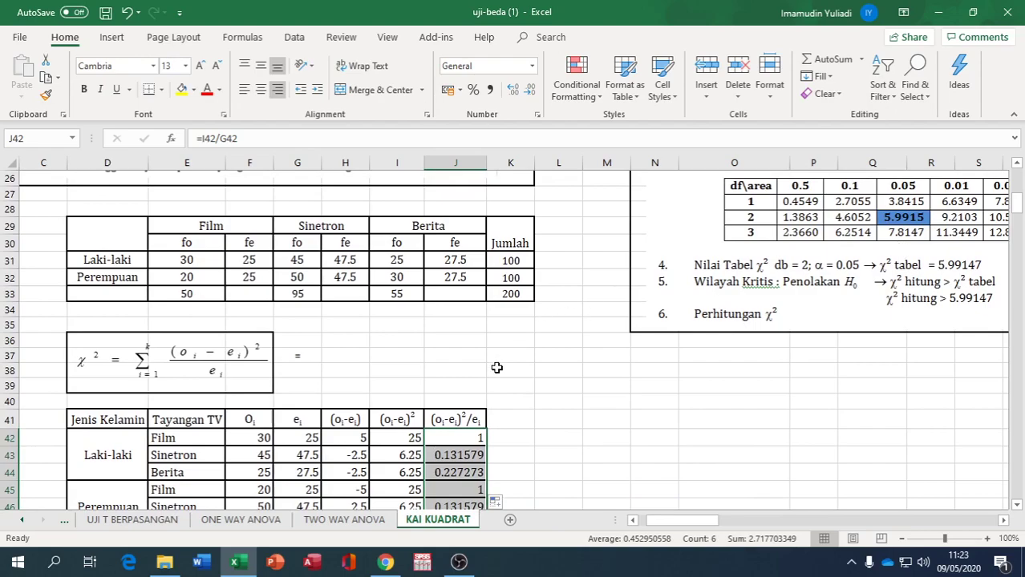
scroll(496, 368, down, 1)
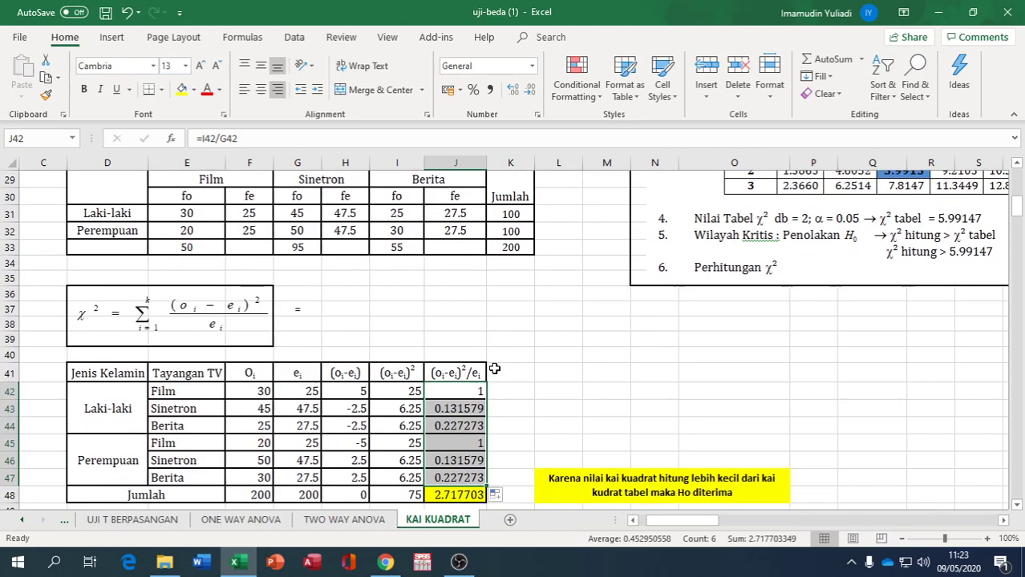
scroll(538, 354, up, 1)
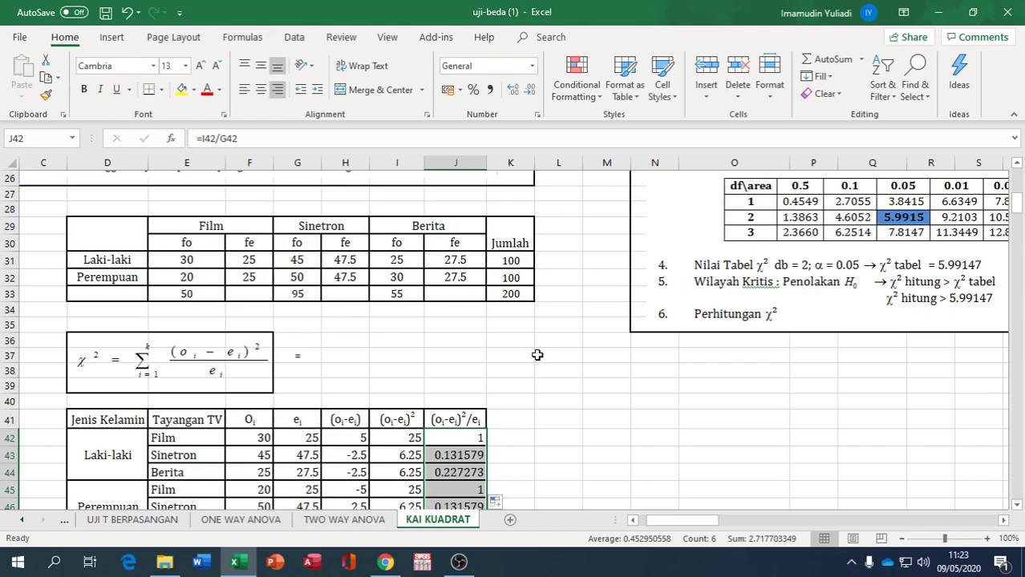
scroll(542, 355, up, 3)
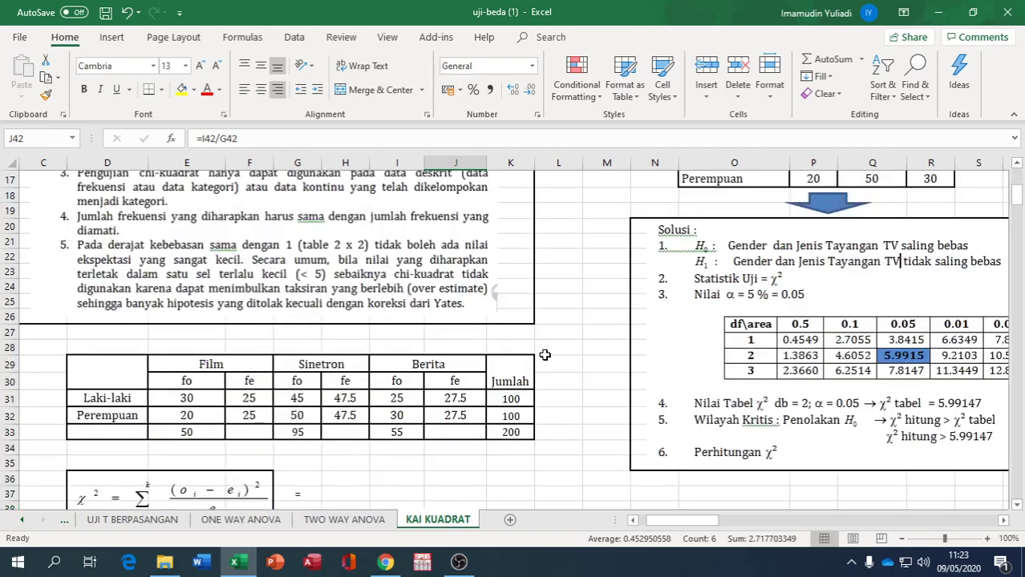